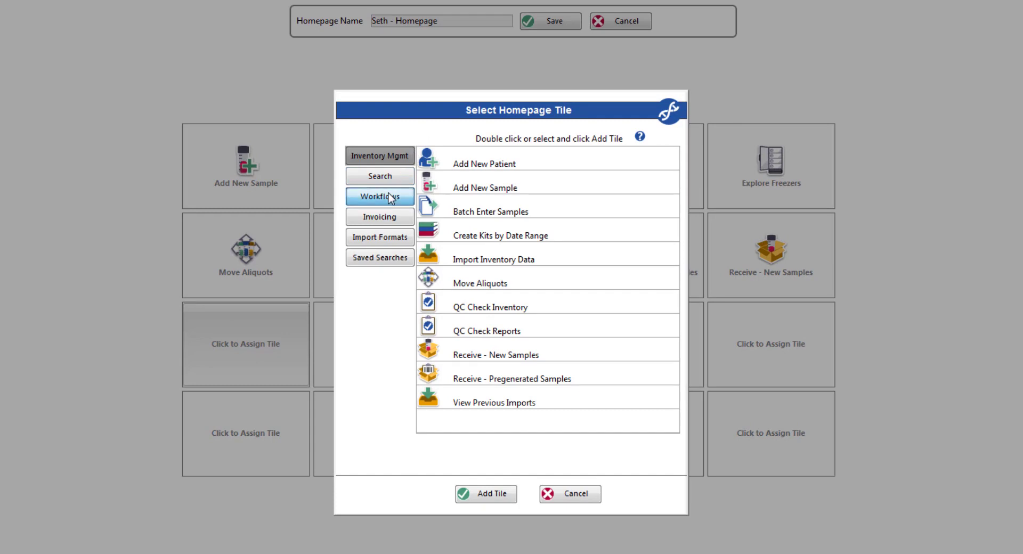
Add the Recently Modified saved search as a tile in the homepage's third row, save the homepage and run that search
left_click(390, 198)
left_click(390, 240)
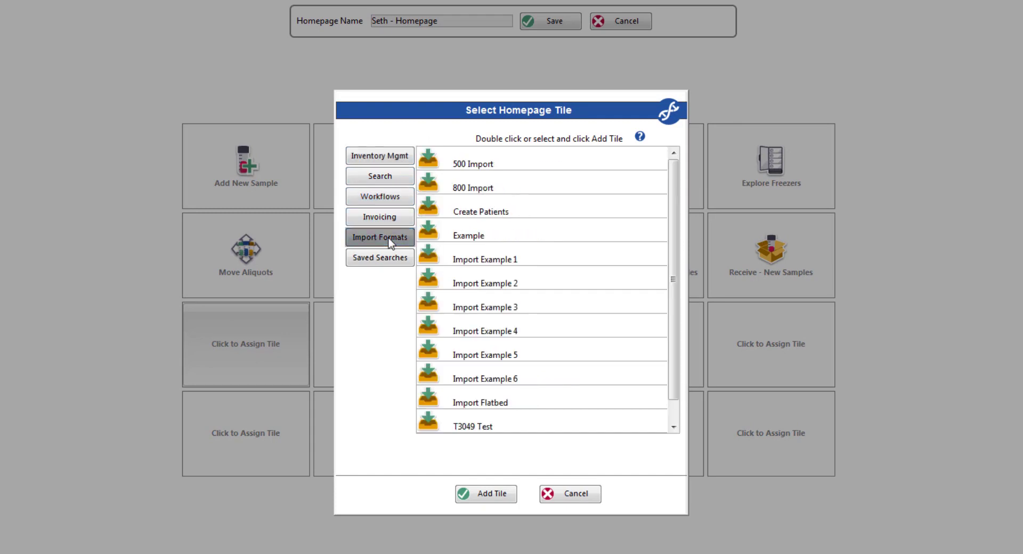
left_click(388, 179)
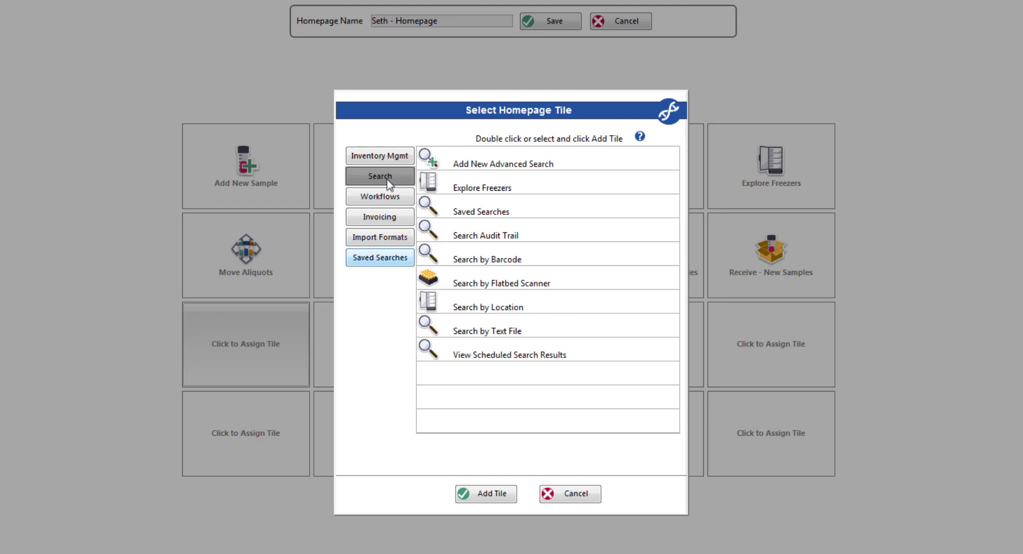
left_click(389, 260)
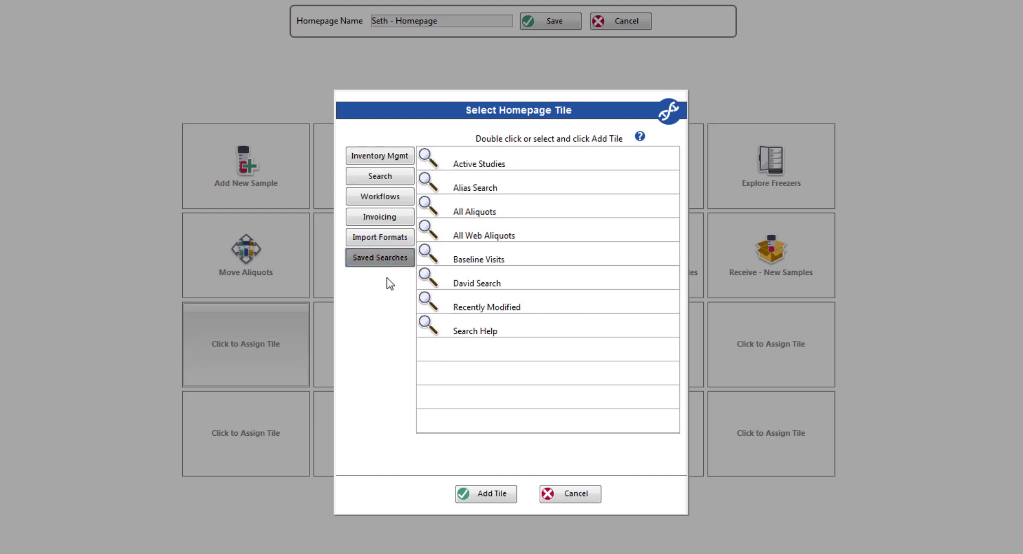
double_click(487, 307)
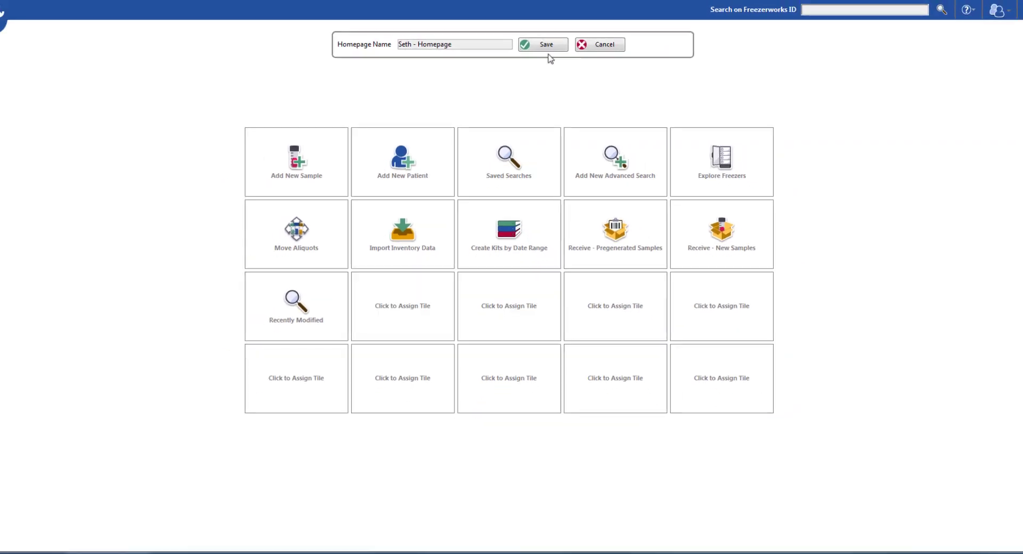
left_click(548, 49)
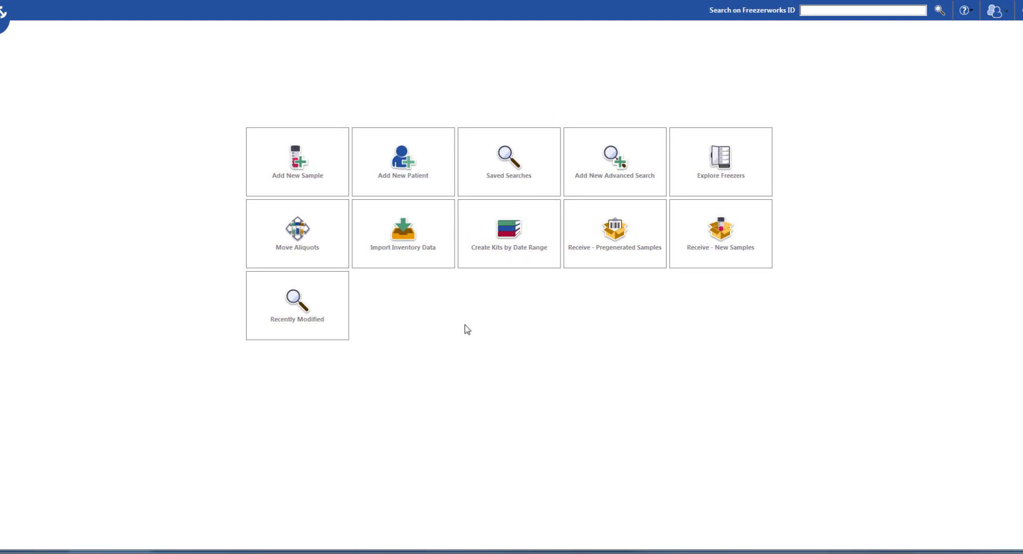
left_click(299, 323)
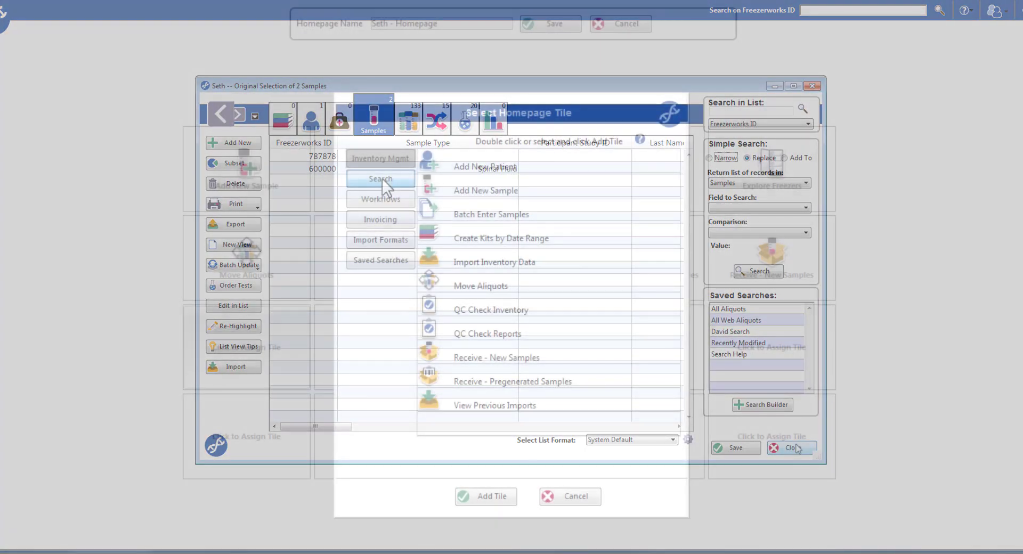
Browse the Search, Workflows and Import Formats tile categories and save the homepage layout
left_click(382, 178)
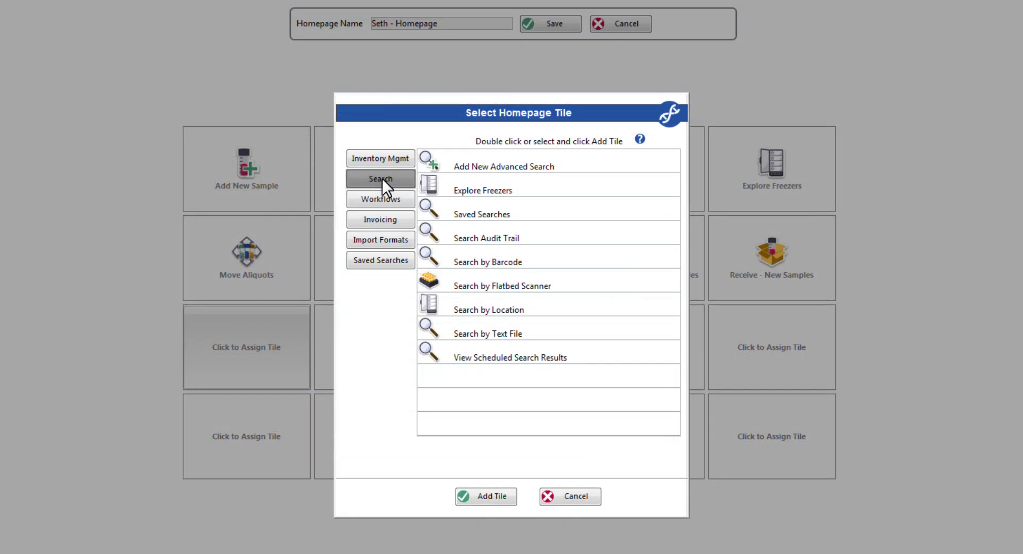
left_click(391, 198)
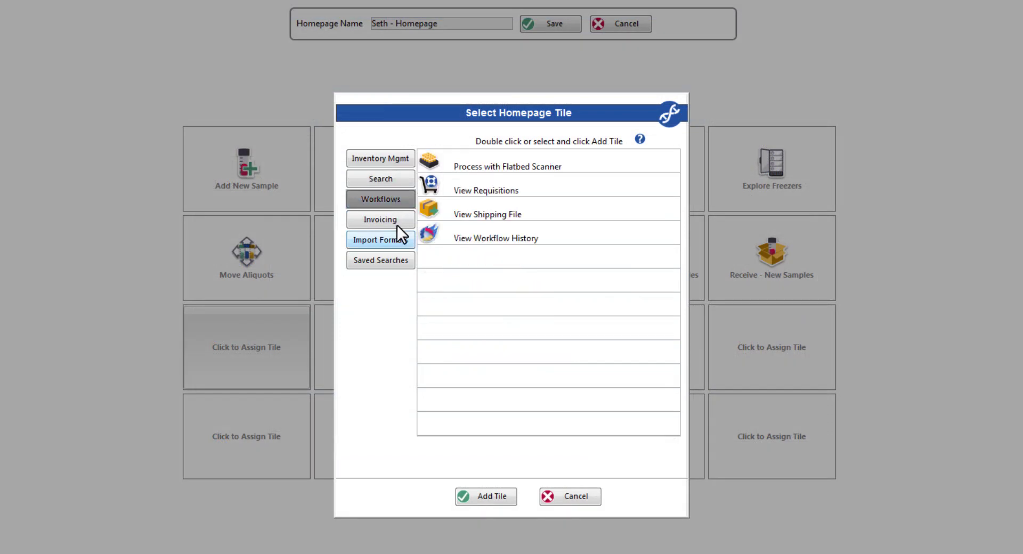
left_click(400, 244)
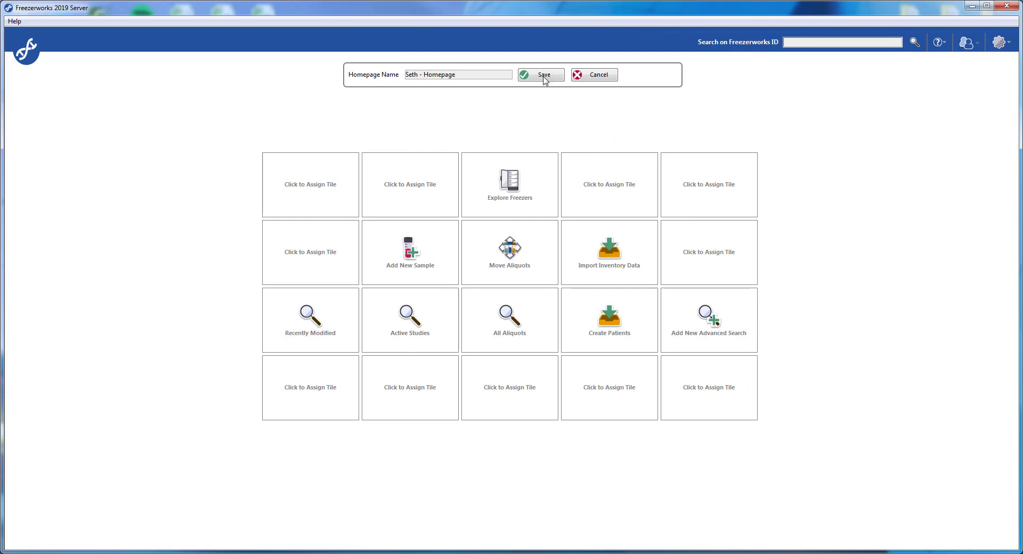
left_click(543, 75)
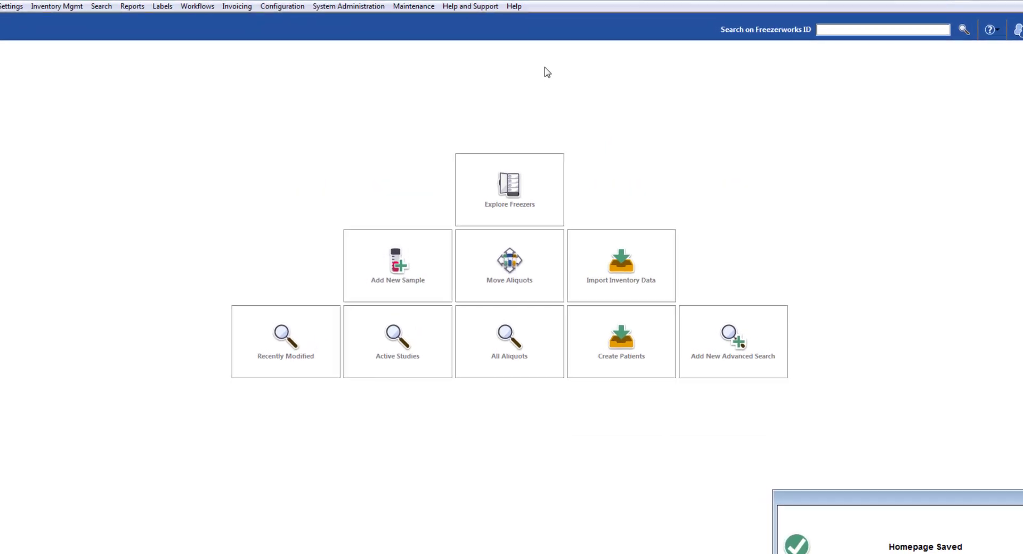
Open the homepage configuration list
left_click(273, 7)
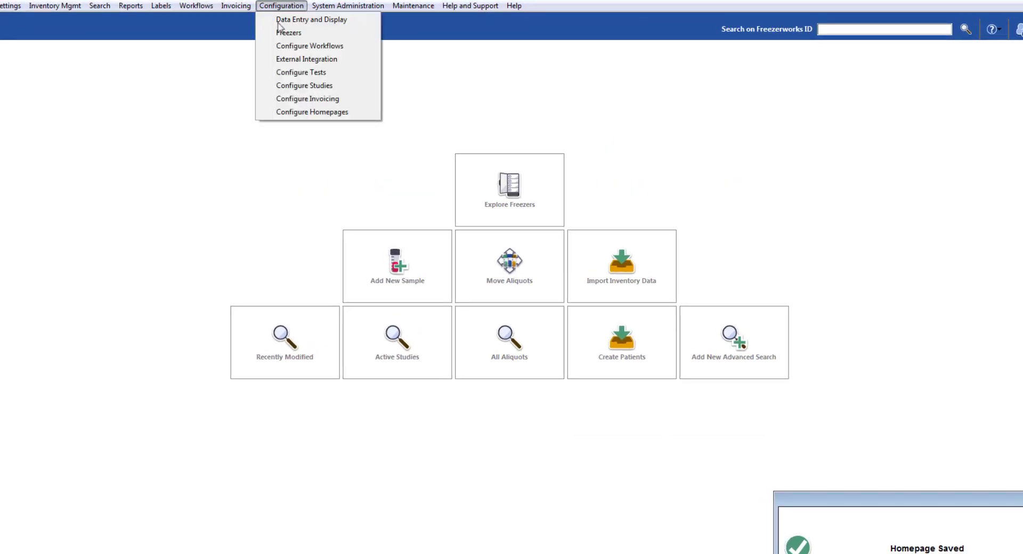
left_click(311, 113)
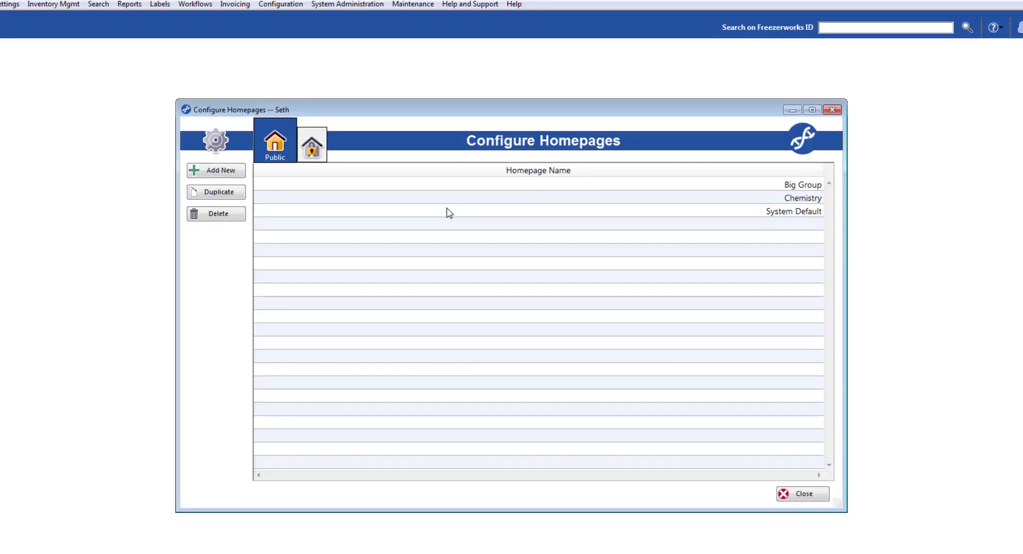
Try to create a new public homepage with selected users assigned to it, and discard it
left_click(221, 171)
left_click(691, 72)
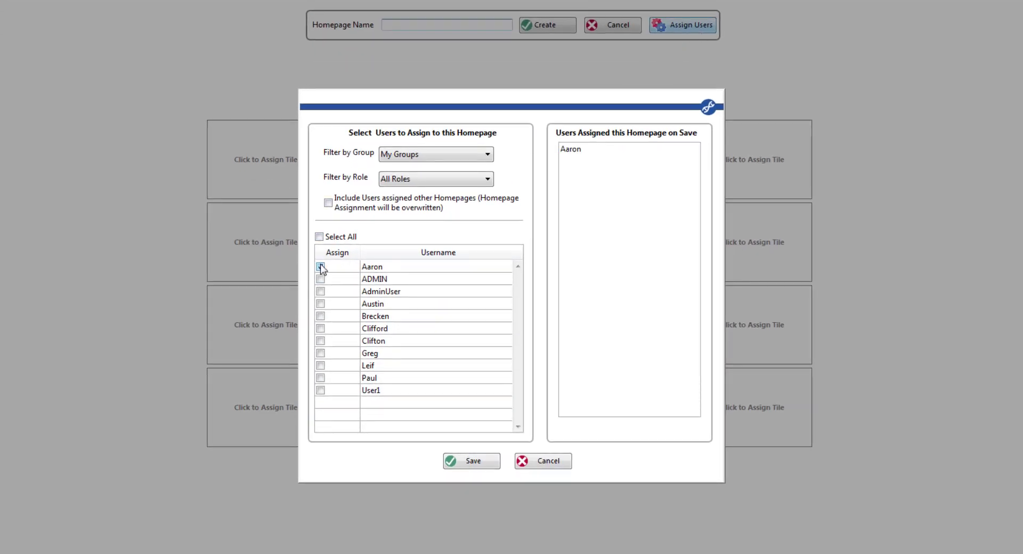
left_click(320, 304)
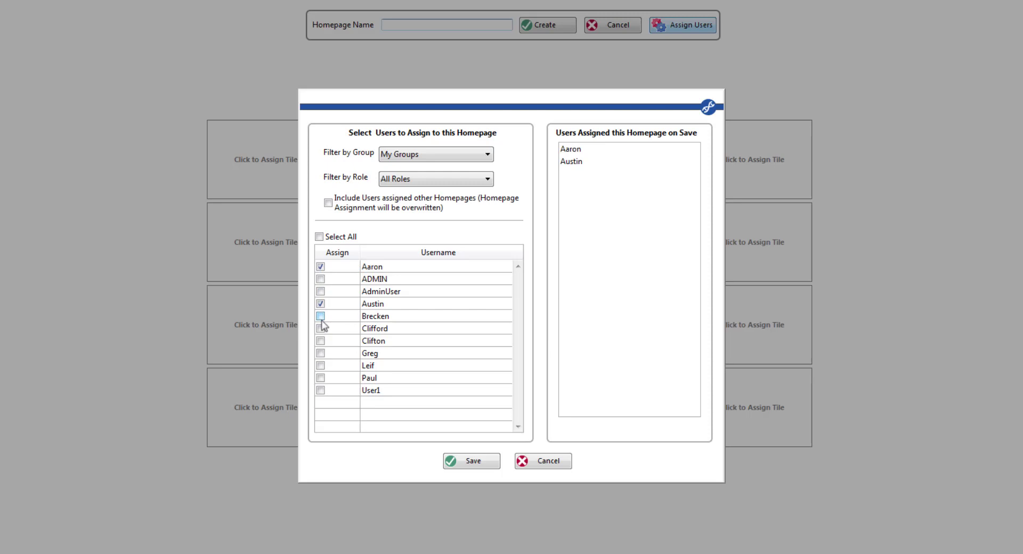
left_click(320, 341)
left_click(544, 462)
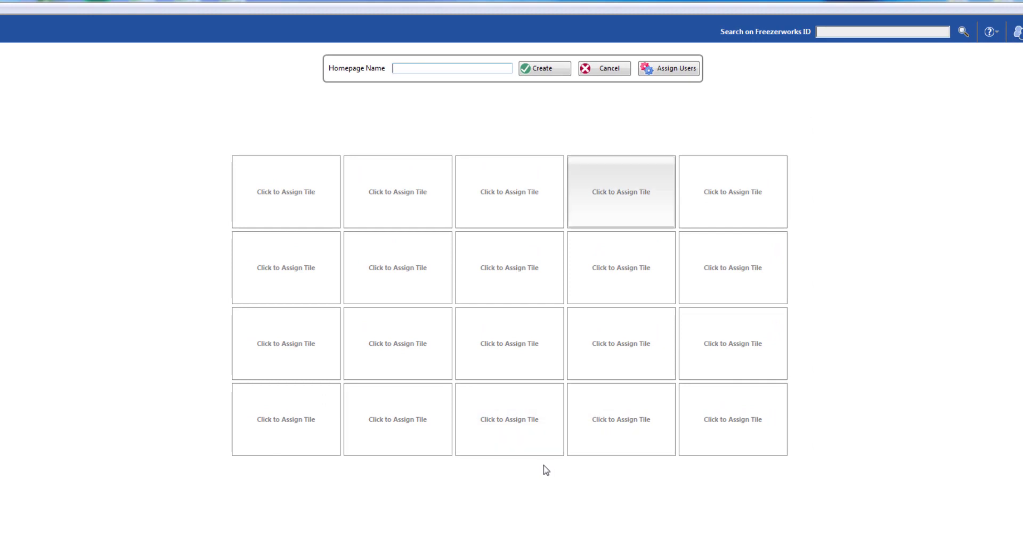
left_click(605, 72)
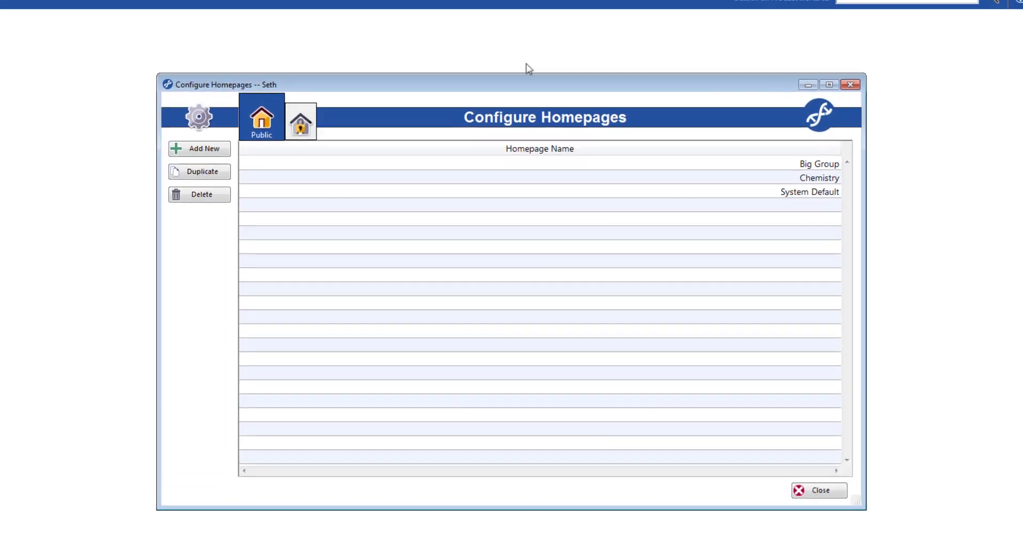
View the private homepages in the homepage configuration
left_click(300, 123)
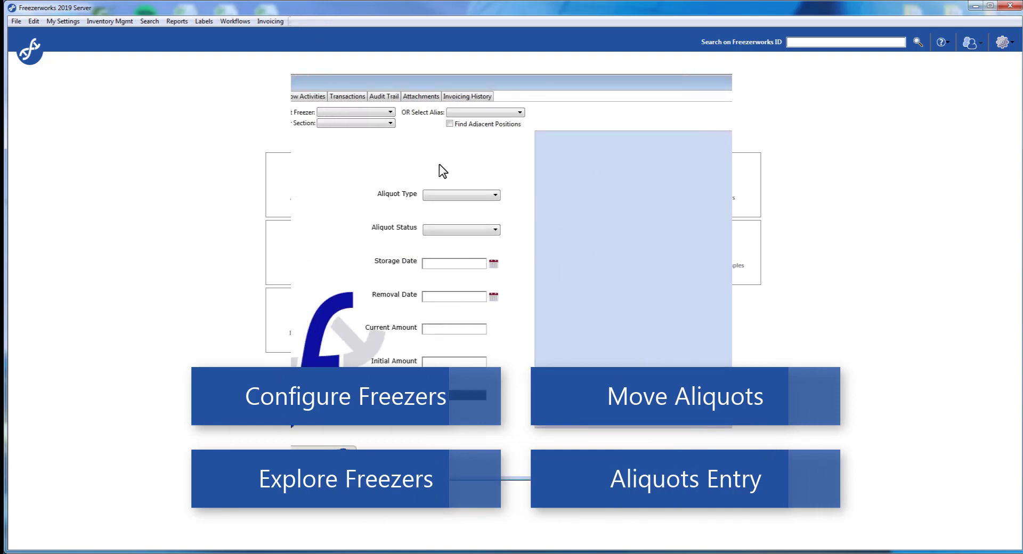
Choose the Pink freezer section for the new aliquots and browse its Rack A and Shelf 2 layouts
left_click(369, 123)
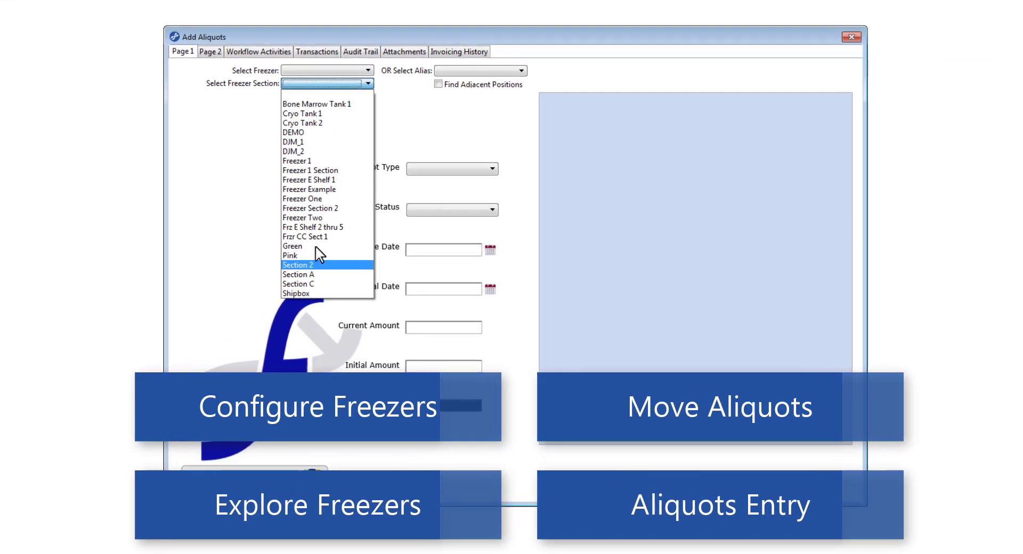
left_click(344, 266)
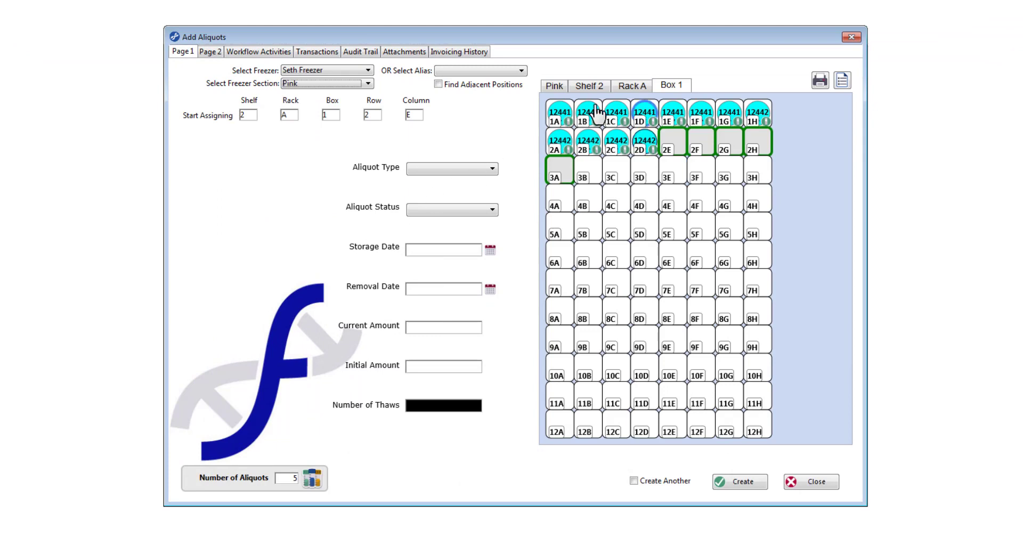
left_click(632, 85)
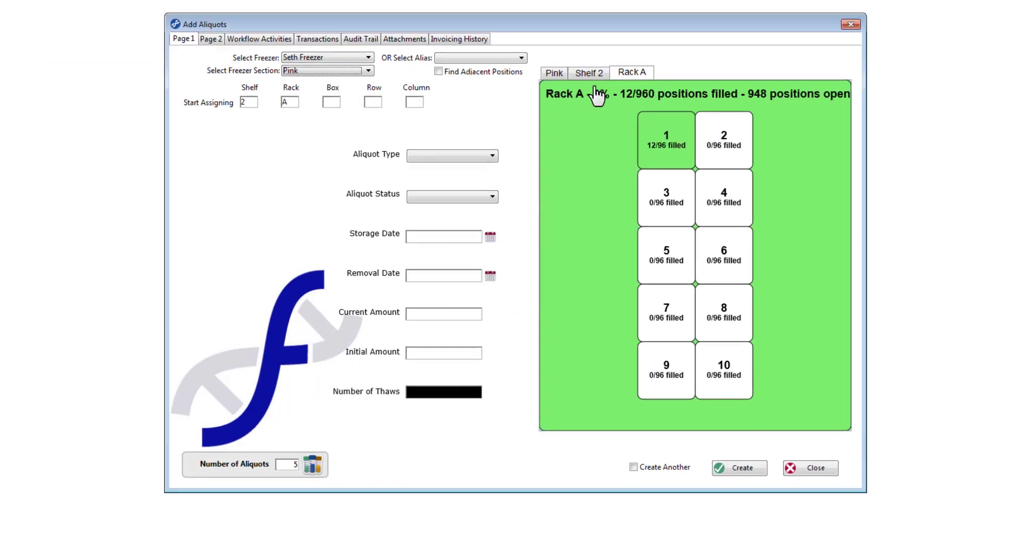
left_click(594, 86)
left_click(661, 127)
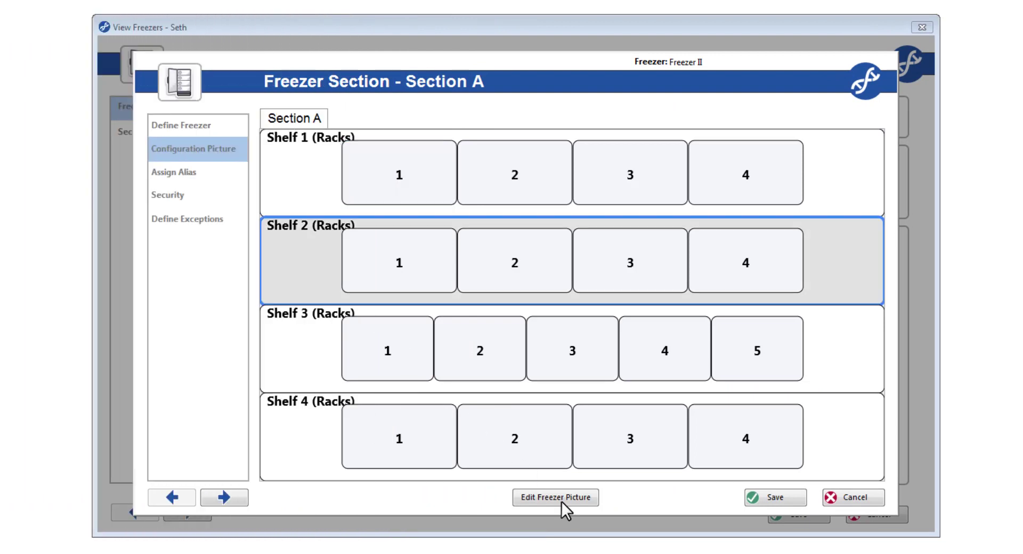
Open Section A's freezer picture for editing and go through its shelf and rack display settings
left_click(562, 502)
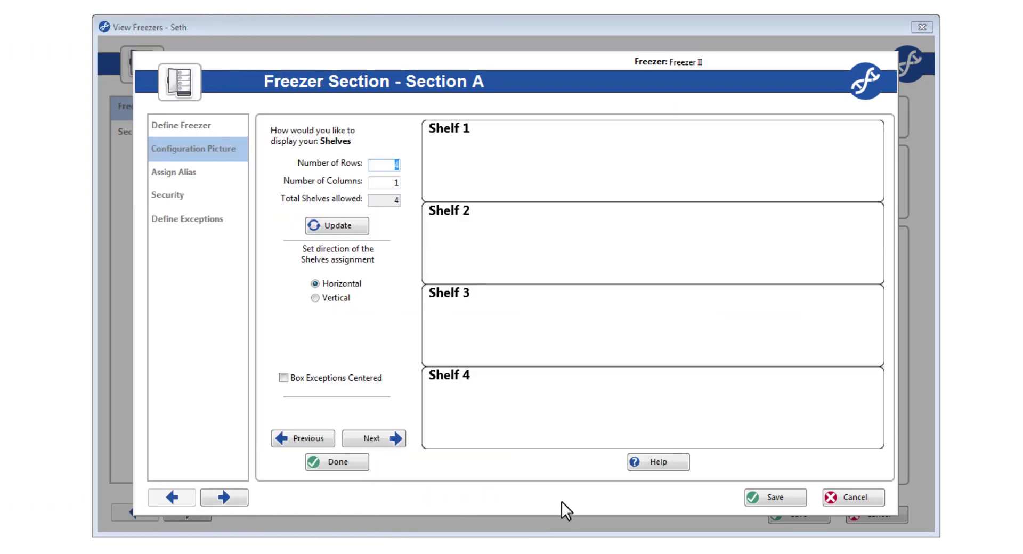
left_click(397, 439)
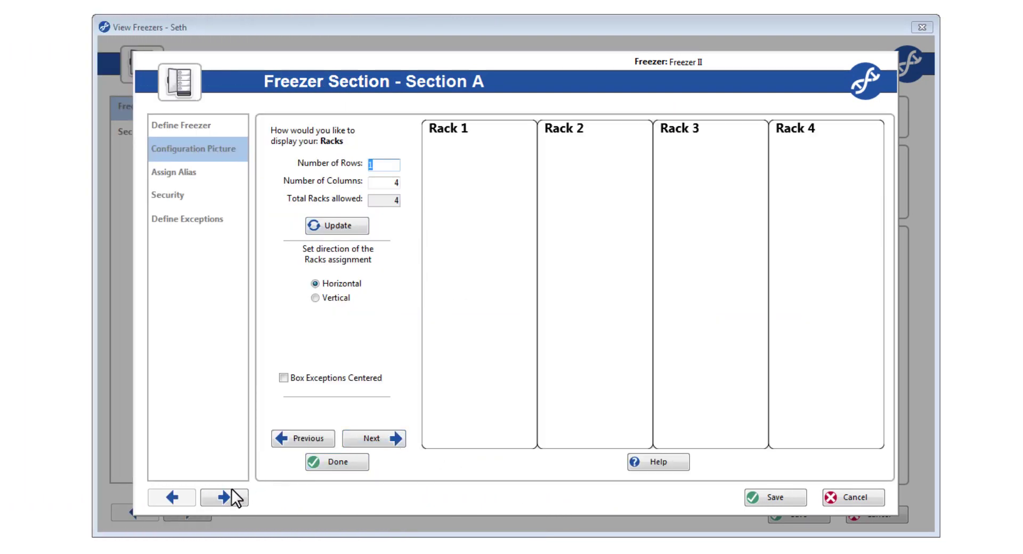
left_click(233, 494)
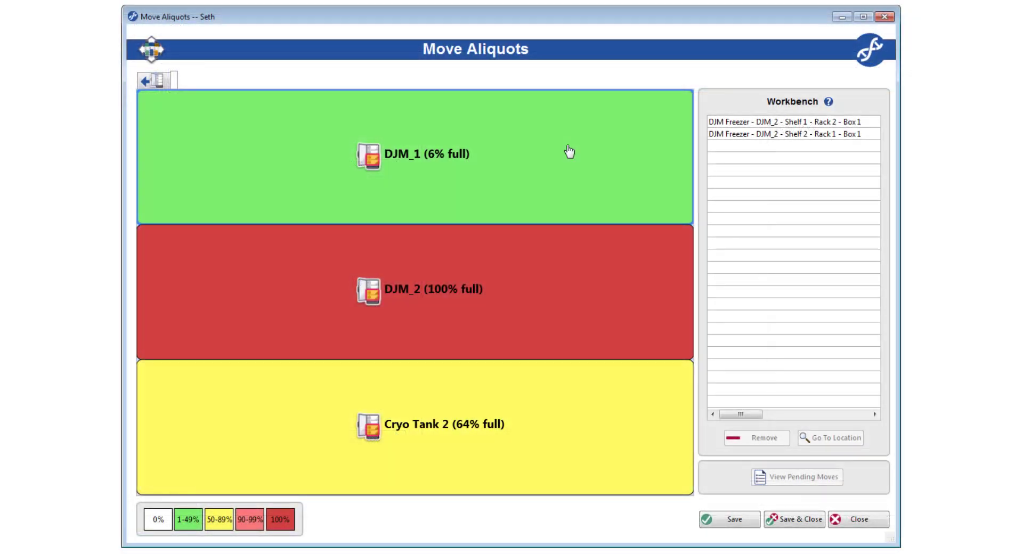
Explore freezer section DJM_1 through Shelf 1, Rack 1 and Box 7, and return to the Shelf 1 overview
left_click(569, 152)
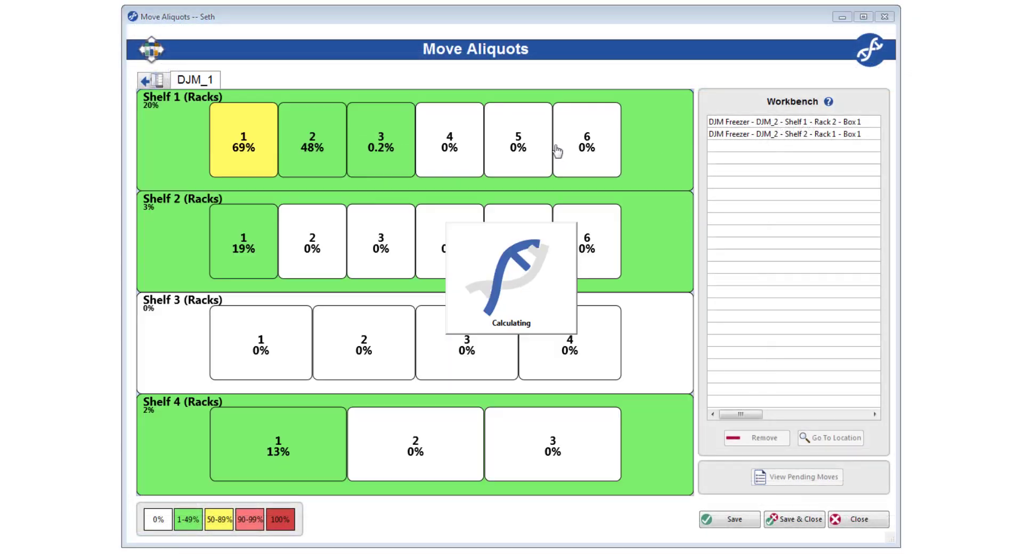
mouse_move(232, 150)
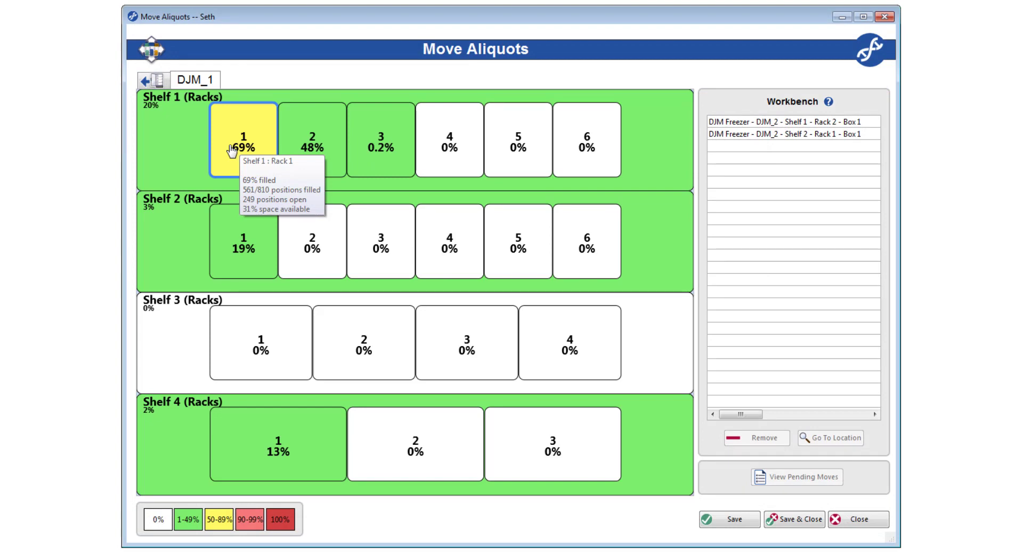
left_click(232, 151)
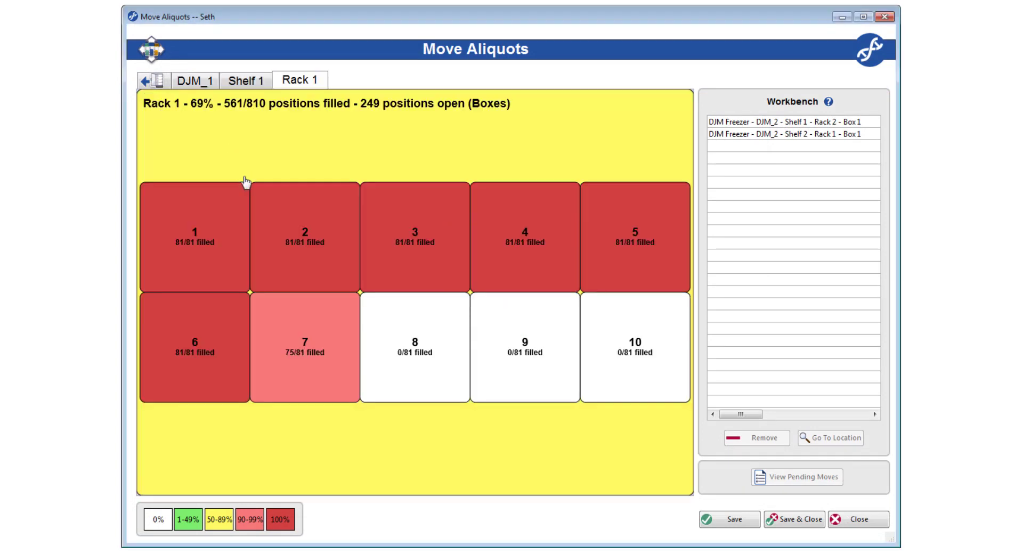
left_click(337, 382)
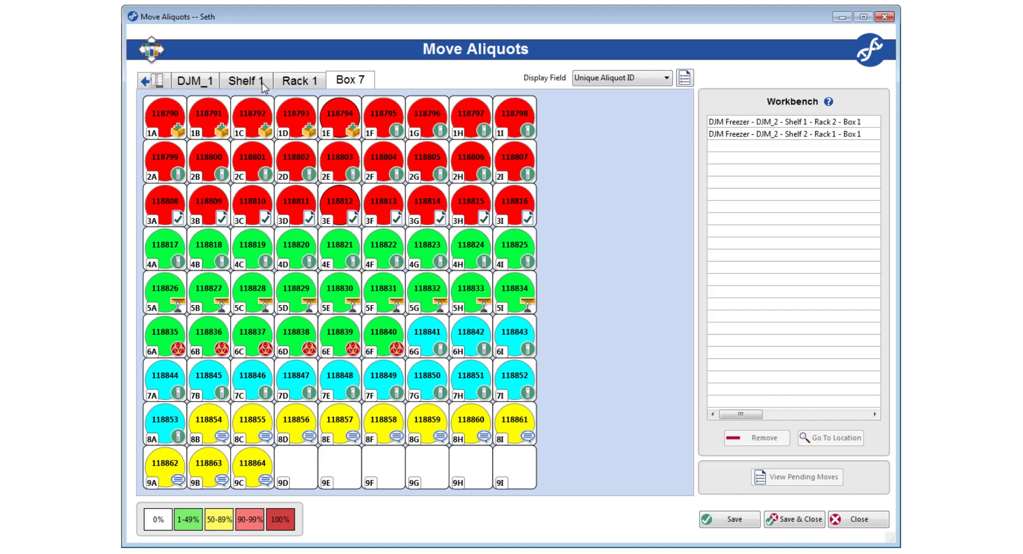
left_click(263, 87)
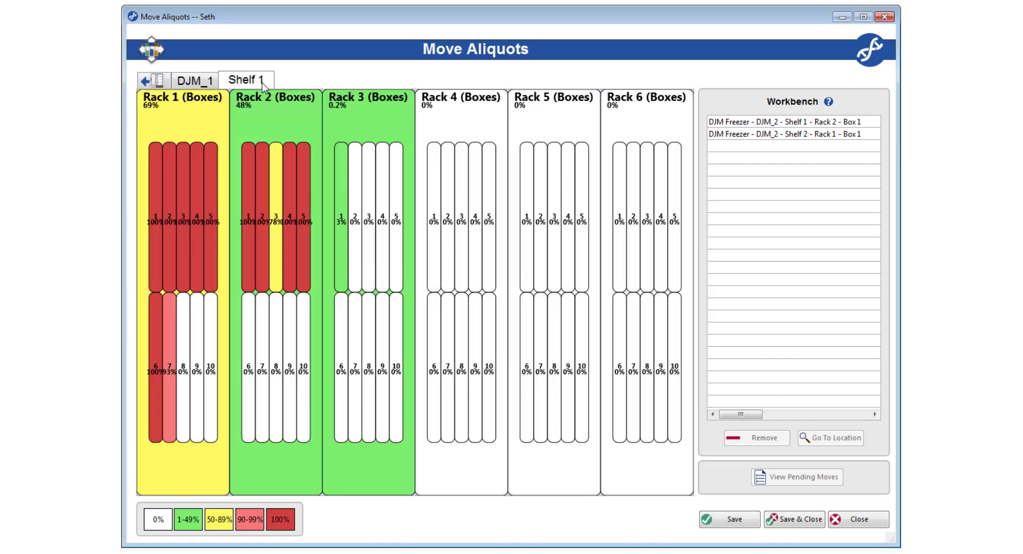
mouse_move(208, 138)
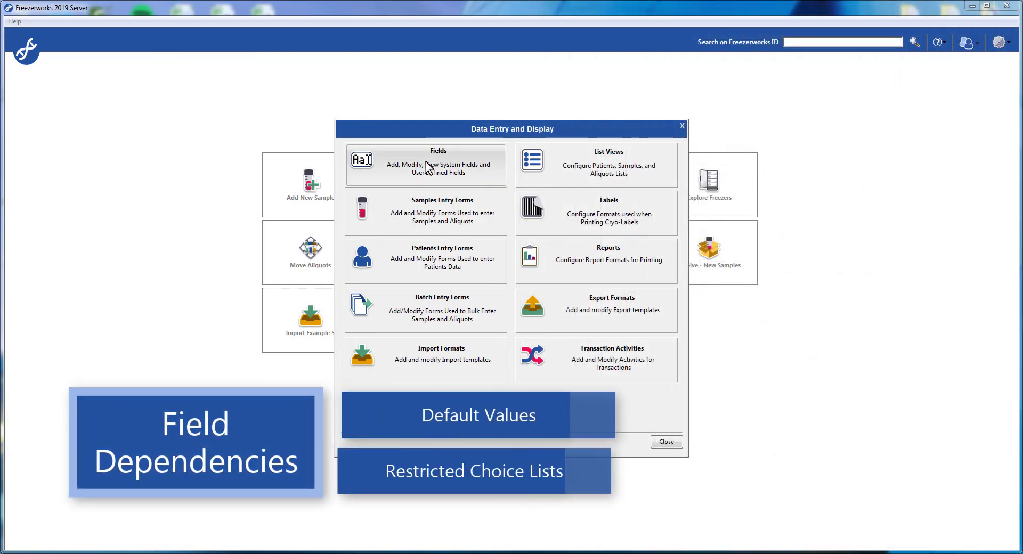
Start conditional default values for the Video Example field with a condition on Date Received using the comparison "is equal to"
left_click(427, 166)
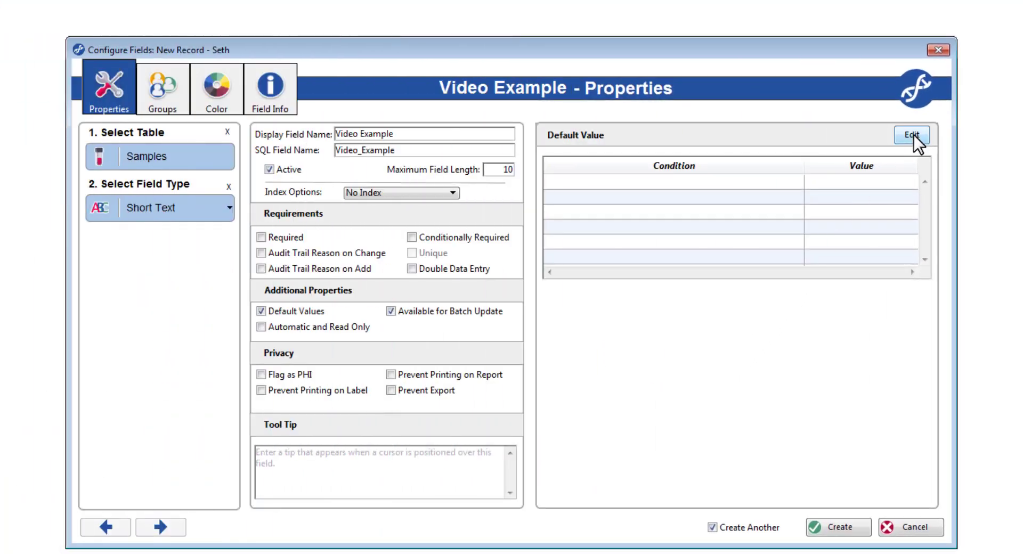
left_click(912, 135)
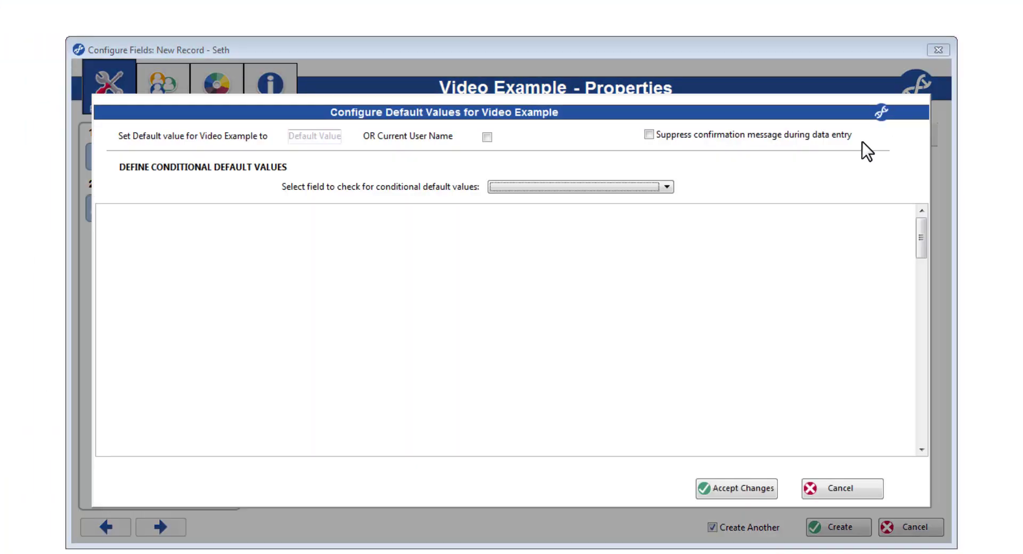
left_click(542, 186)
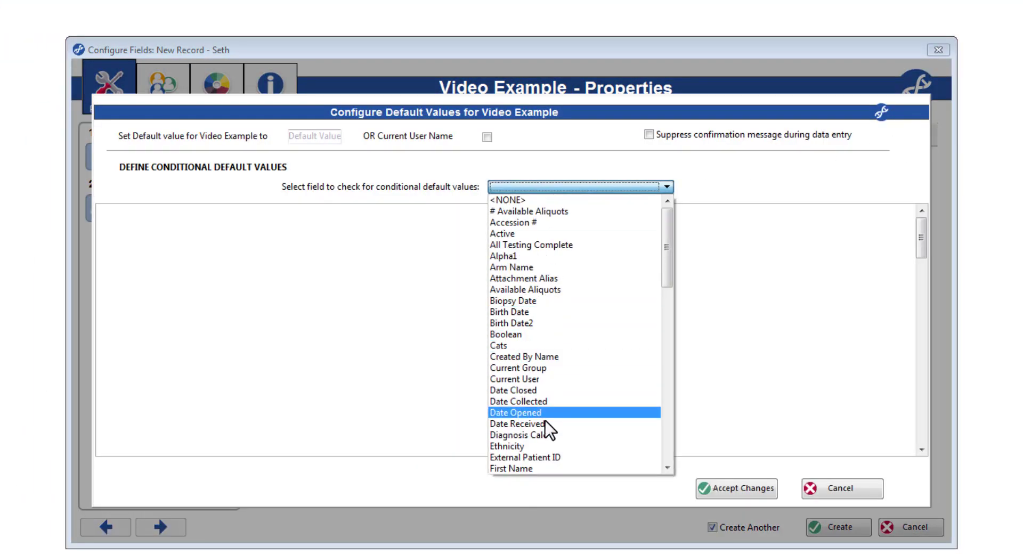
left_click(545, 423)
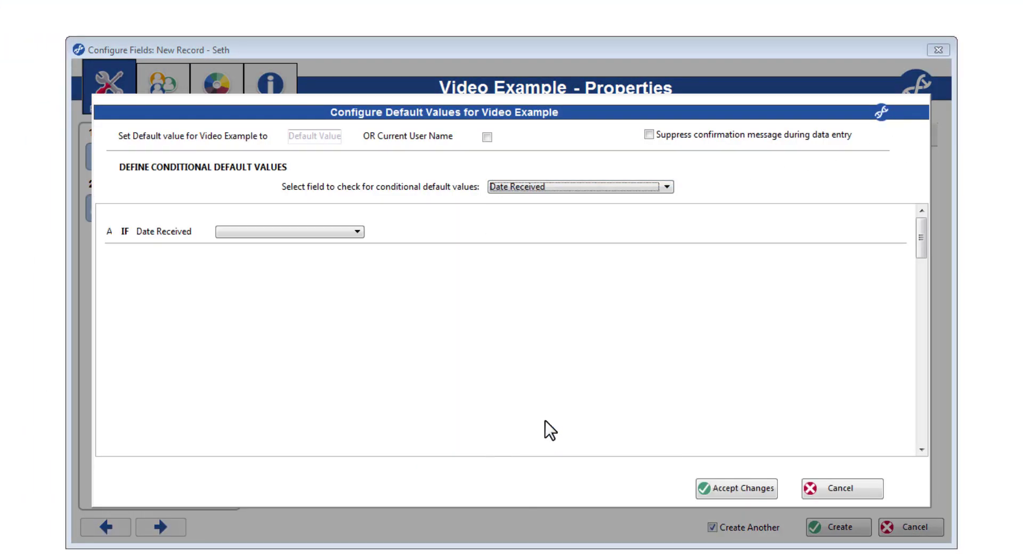
left_click(349, 235)
left_click(296, 246)
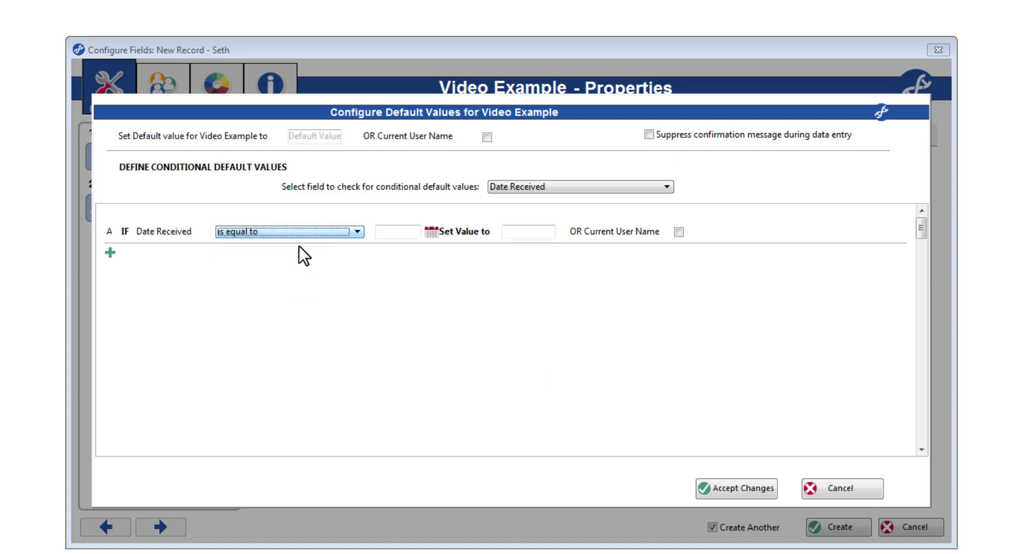
Add a second Date Received condition to the Video Example default values and choose its comparison
left_click(111, 253)
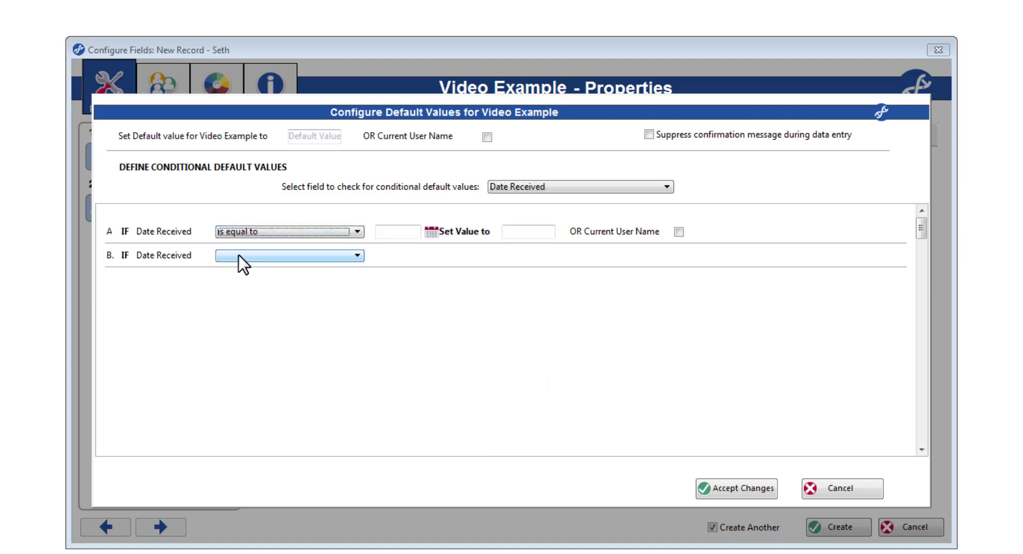
left_click(346, 256)
left_click(277, 306)
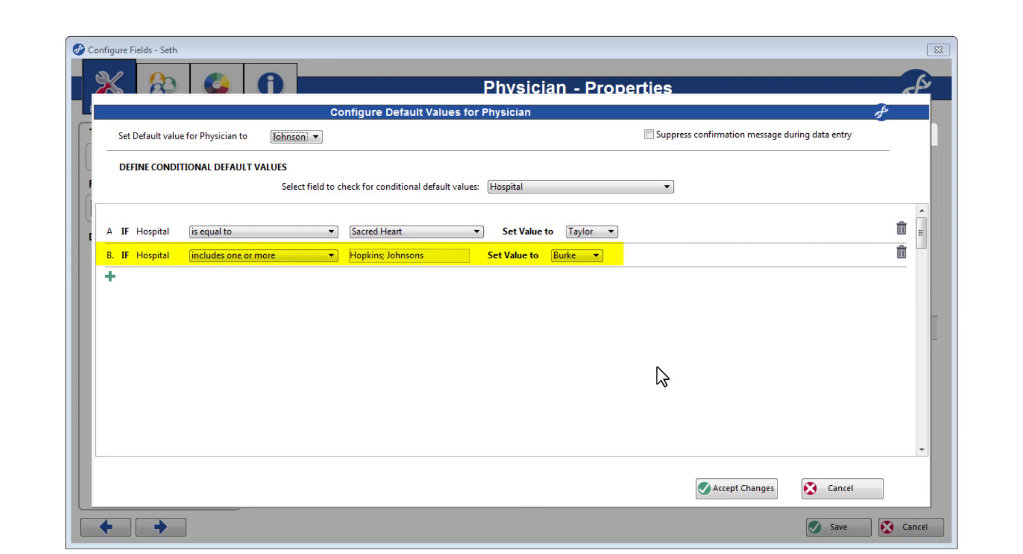
Accept the Physician field's conditional default values based on Hospital
left_click(738, 489)
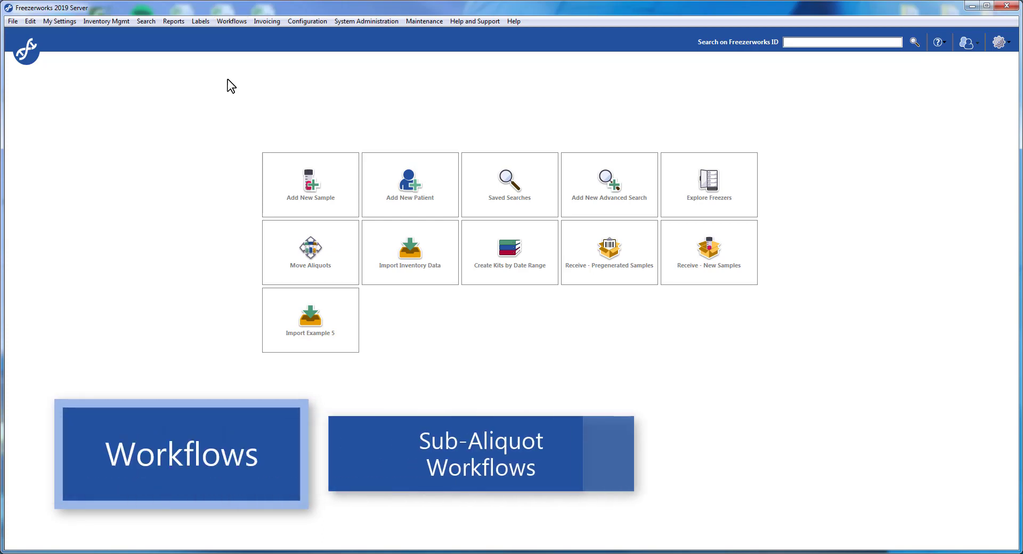
Open the Sub Help 3 sub-aliquot workflow template for editing
left_click(232, 21)
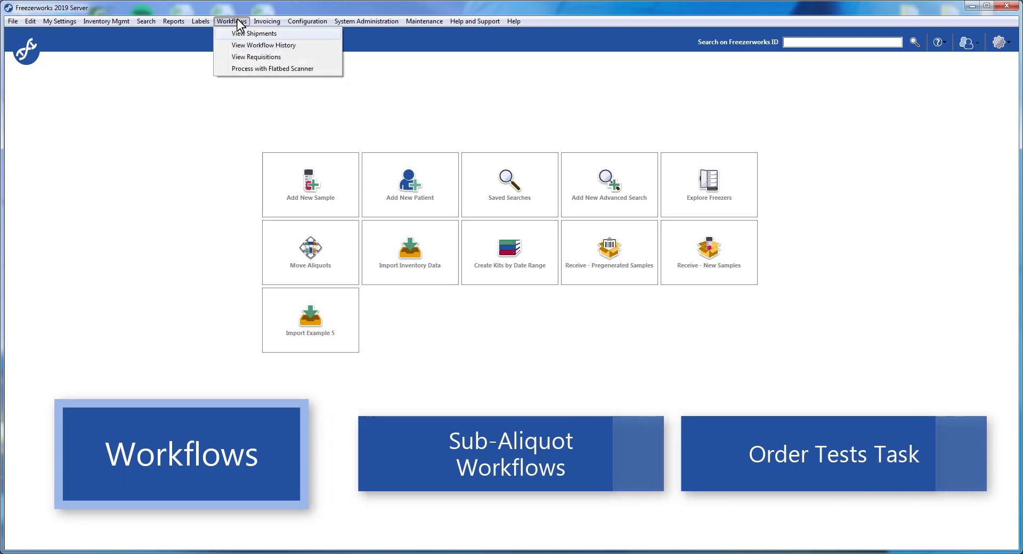
left_click(242, 32)
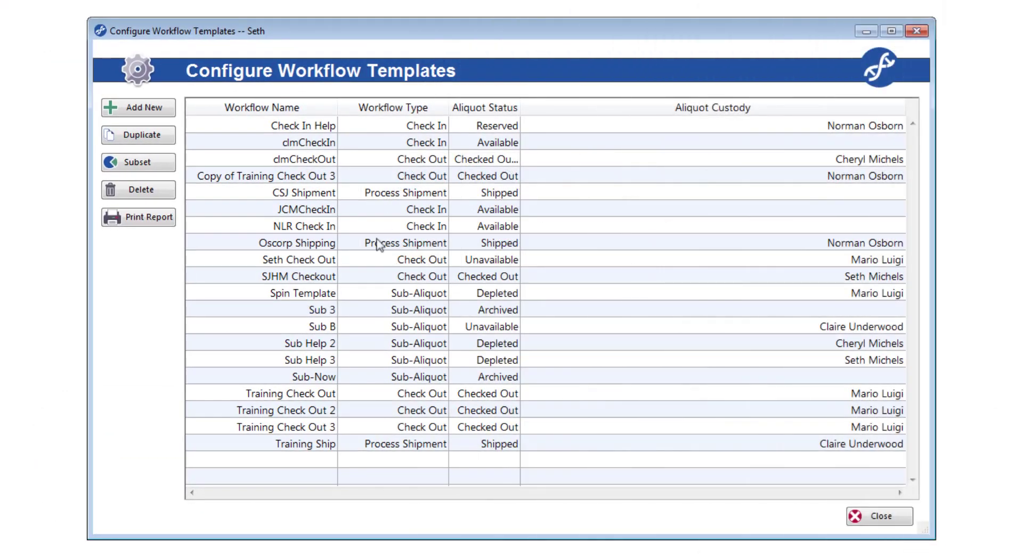
double_click(343, 361)
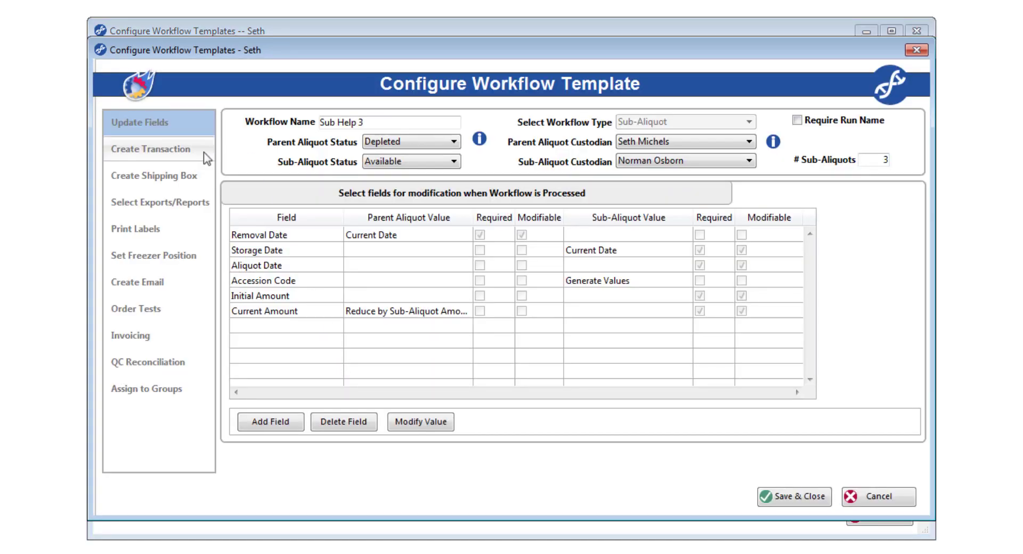
Turn off transaction creation and label printing for the sub-aliquots in the workflow template
left_click(189, 152)
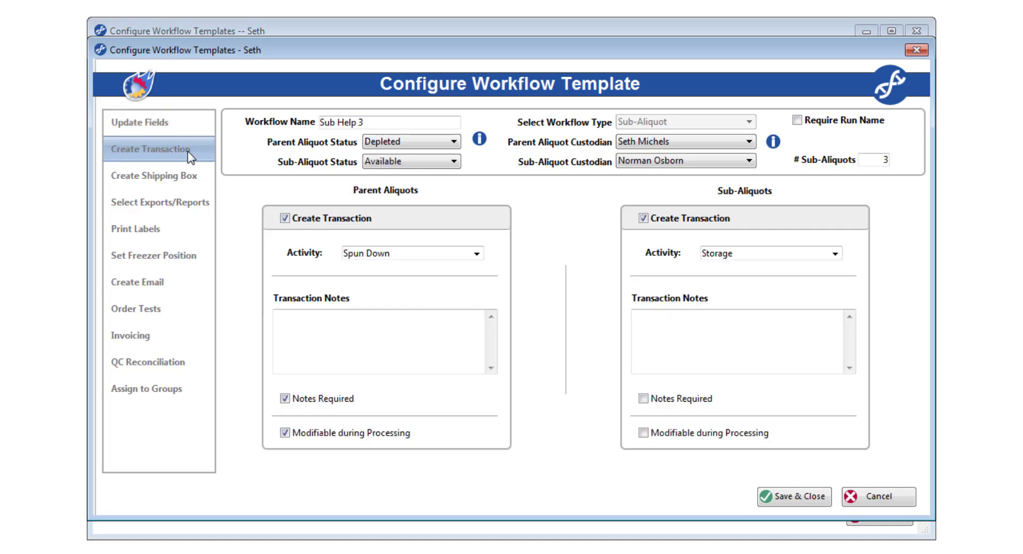
left_click(638, 217)
left_click(156, 235)
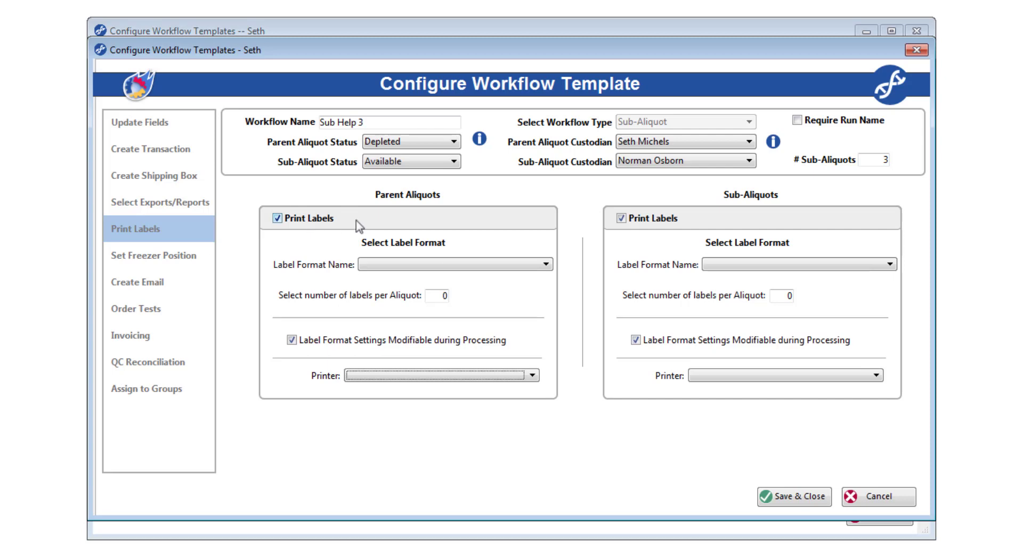
left_click(621, 218)
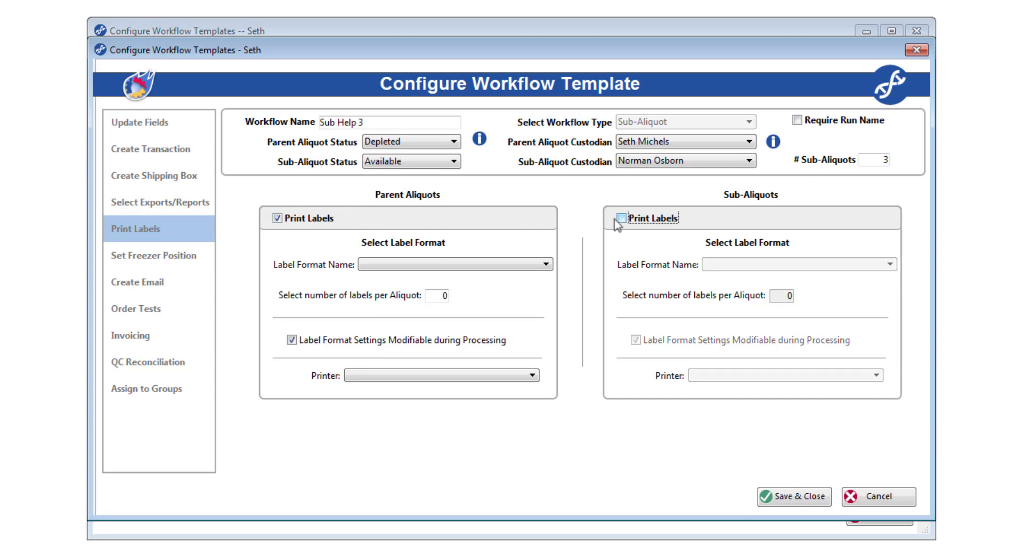
Set the workflow to clear the parent aliquots' freezer positions entirely and assign the sub-aliquots to freezer section Cryo Tank 1
left_click(168, 261)
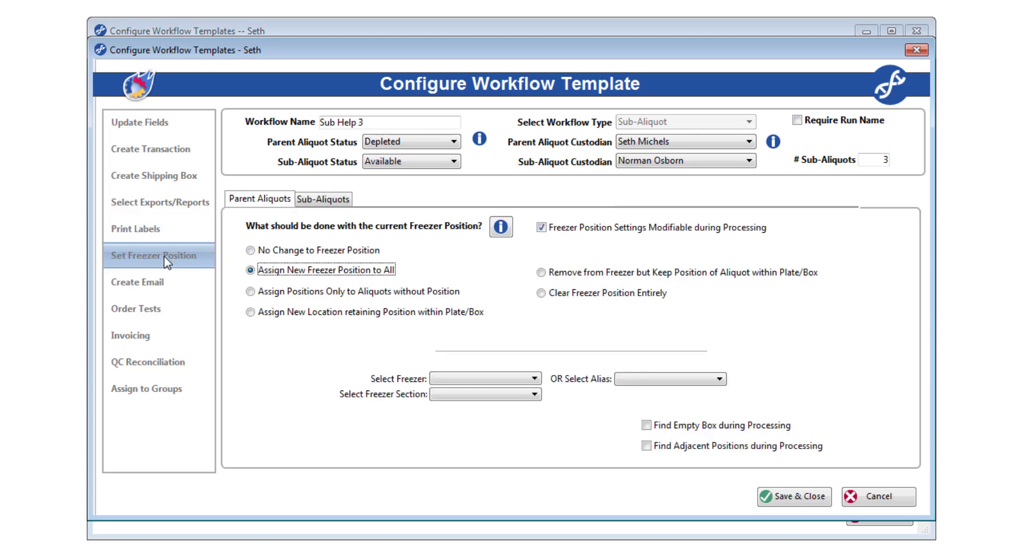
left_click(559, 294)
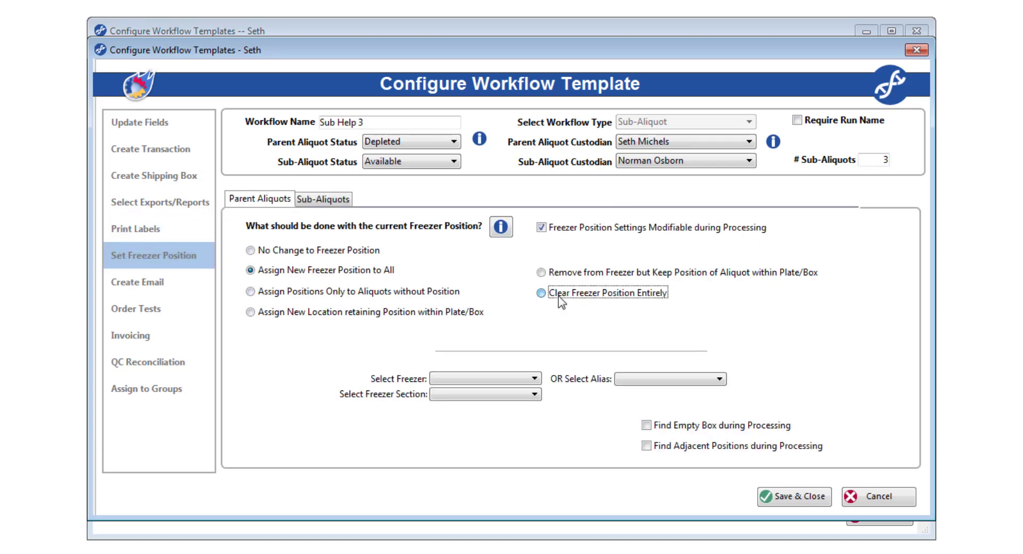
left_click(323, 201)
left_click(491, 290)
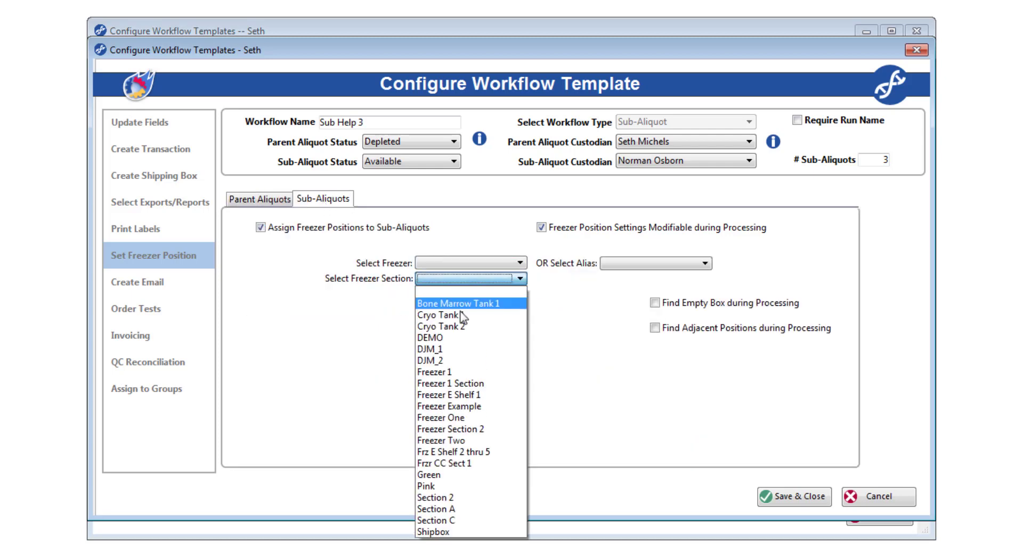
left_click(460, 312)
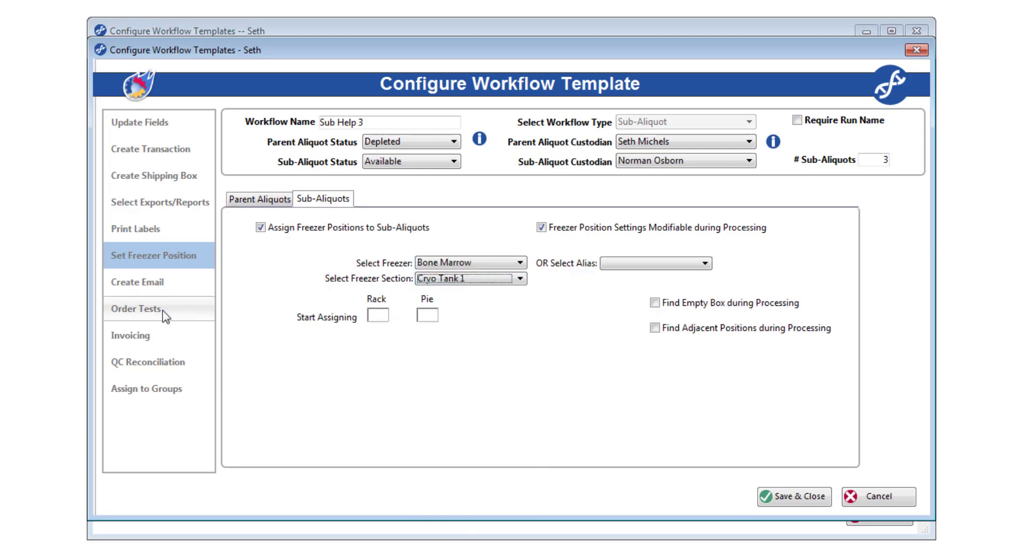
Order the CBC test for the sub-aliquots in the workflow template
left_click(198, 311)
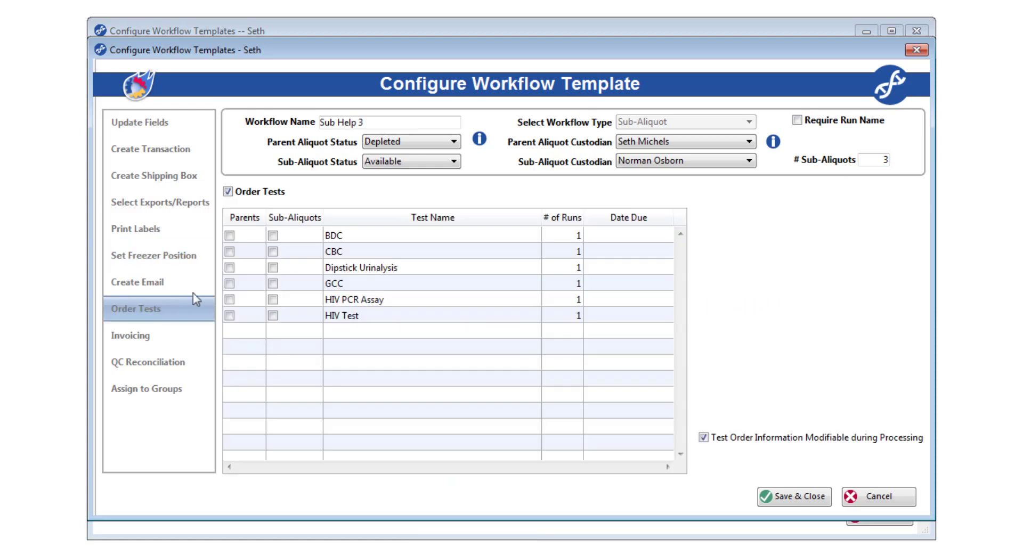
left_click(273, 251)
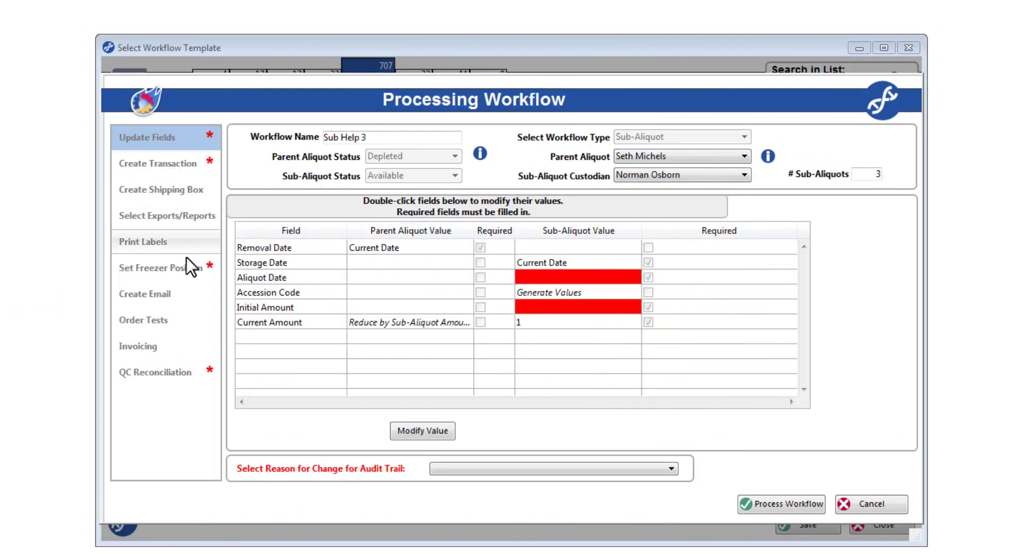
In the test orders of the workflow being processed, set the pickup date to 07/24/2019 and the pickup time to 05:00
left_click(171, 326)
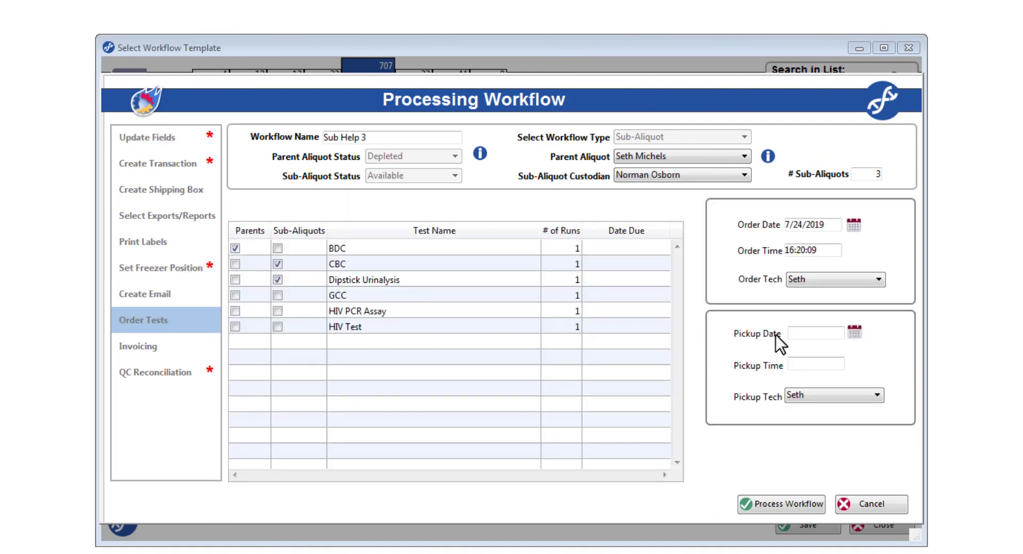
left_click(818, 334)
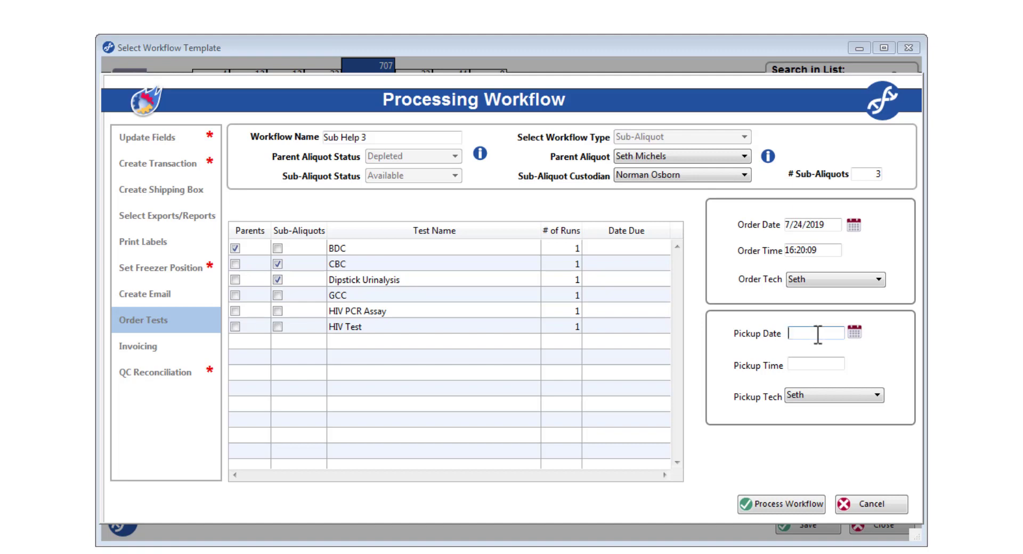
left_click(854, 333)
left_click(913, 276)
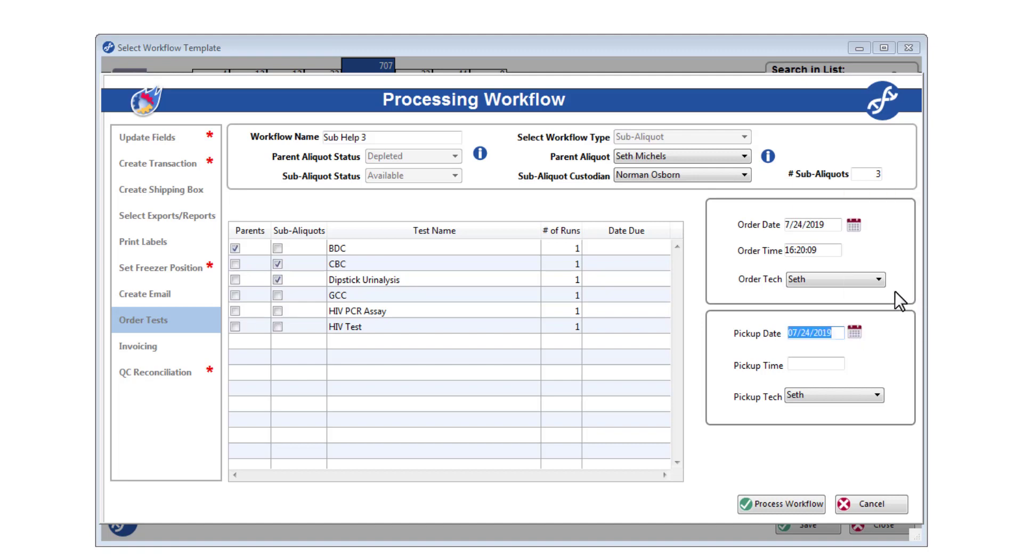
left_click(815, 364)
type("05:00:")
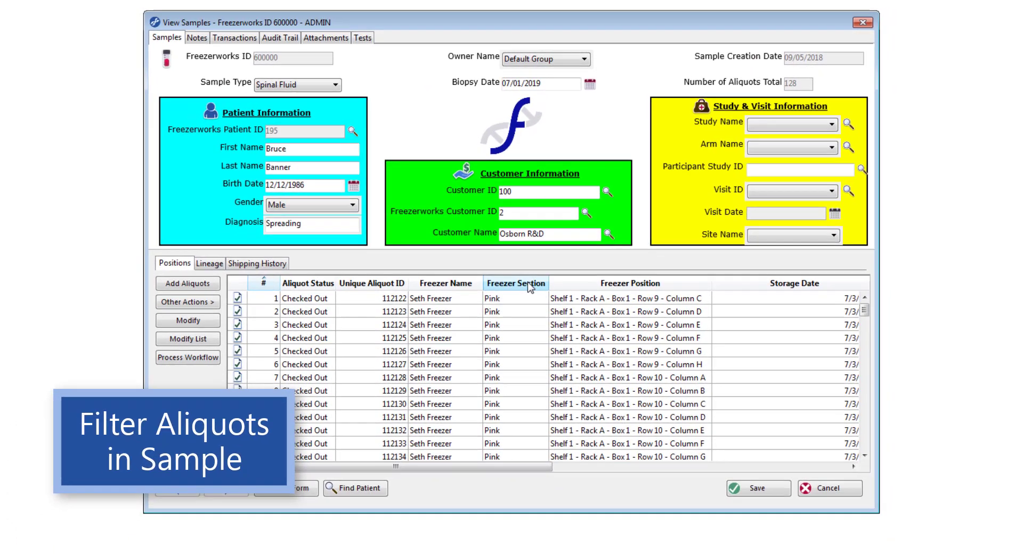
Filter the sample's aliquot list by Aliquot Status, excluding Checked Out and Depleted
right_click(528, 285)
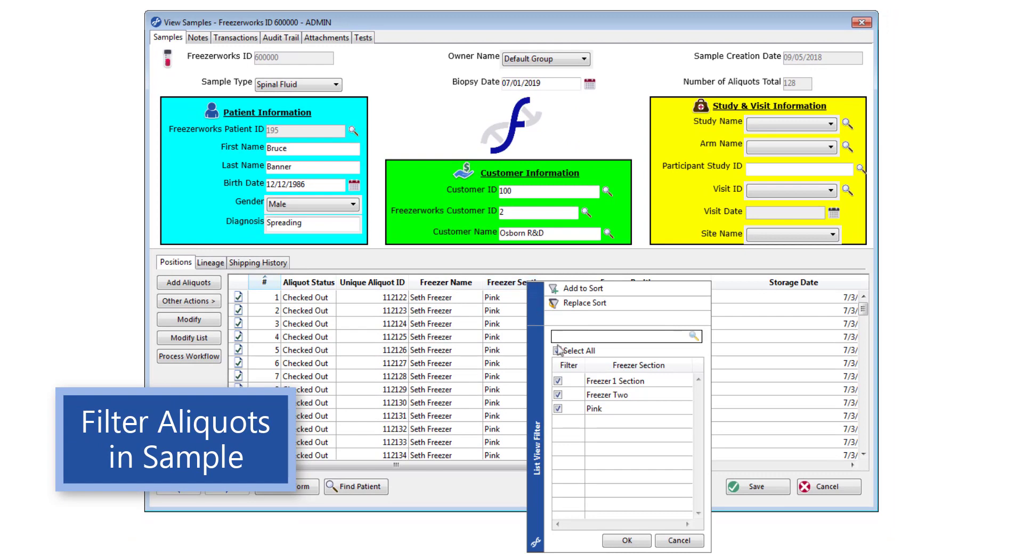
left_click(680, 541)
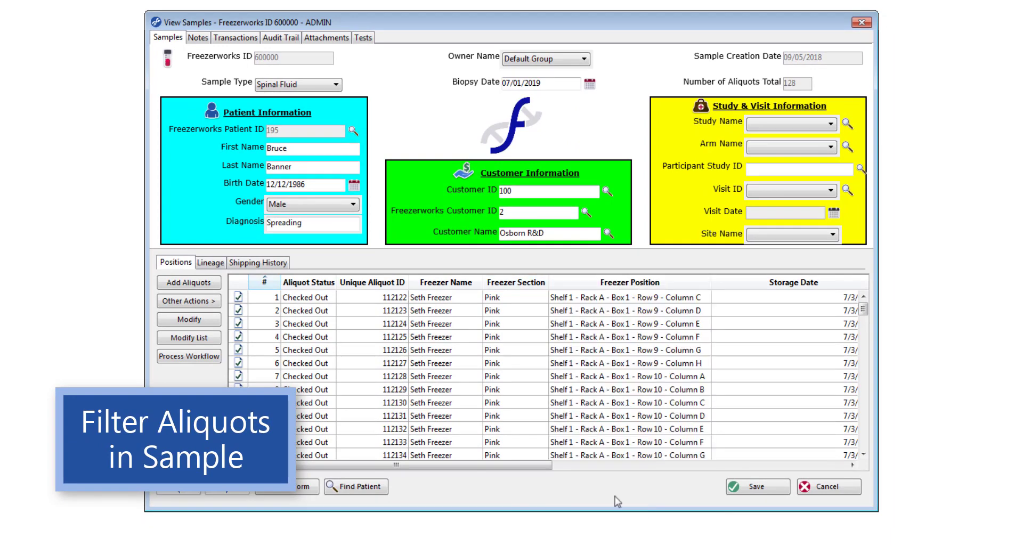
right_click(319, 284)
left_click(349, 399)
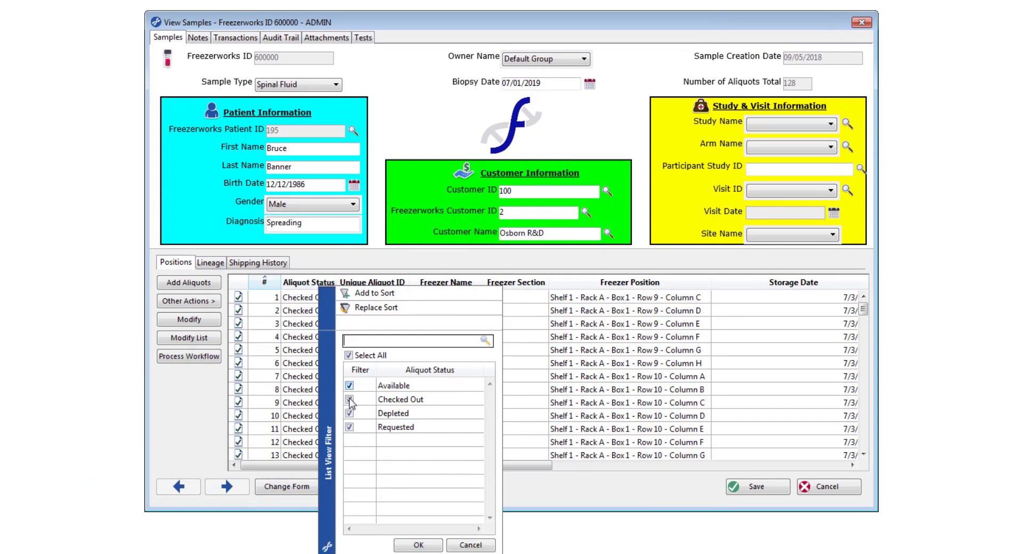
left_click(349, 413)
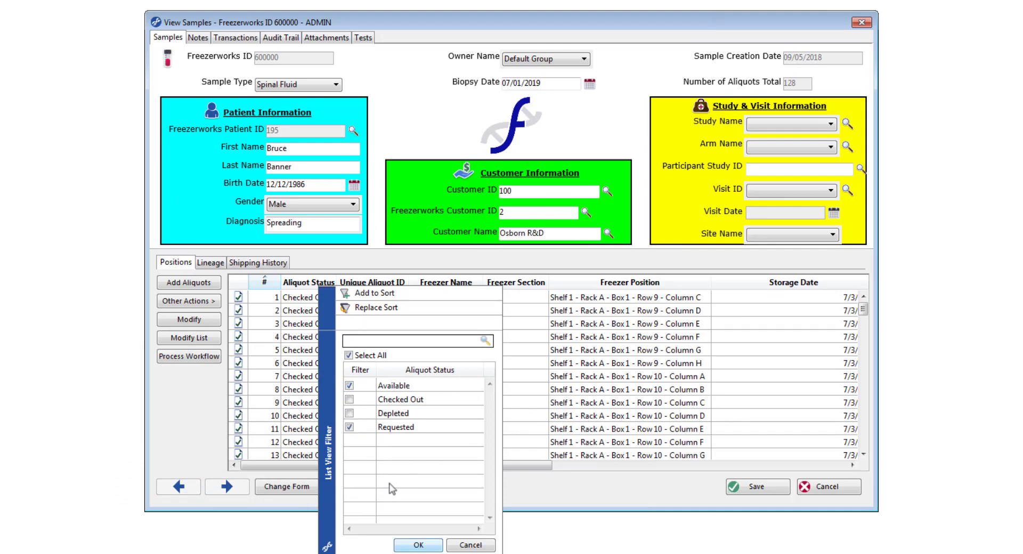
left_click(418, 545)
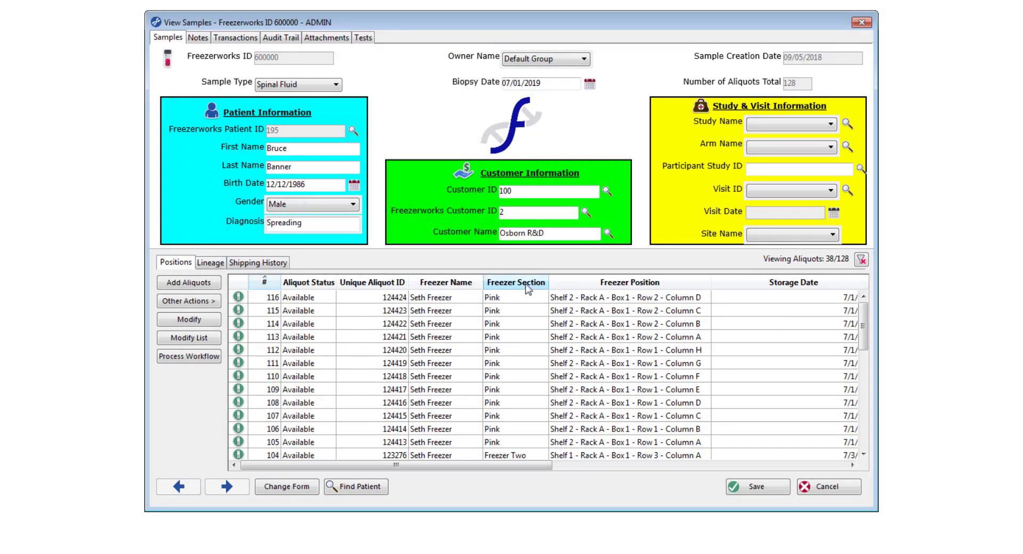
Filter the aliquot list further by Freezer Section, excluding Freezer Two
right_click(503, 281)
left_click(534, 382)
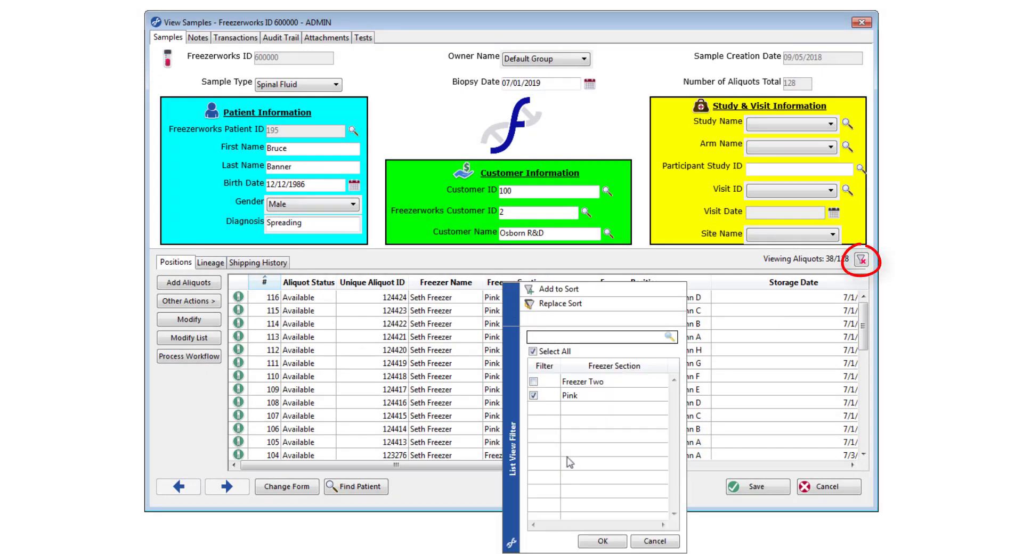
left_click(602, 541)
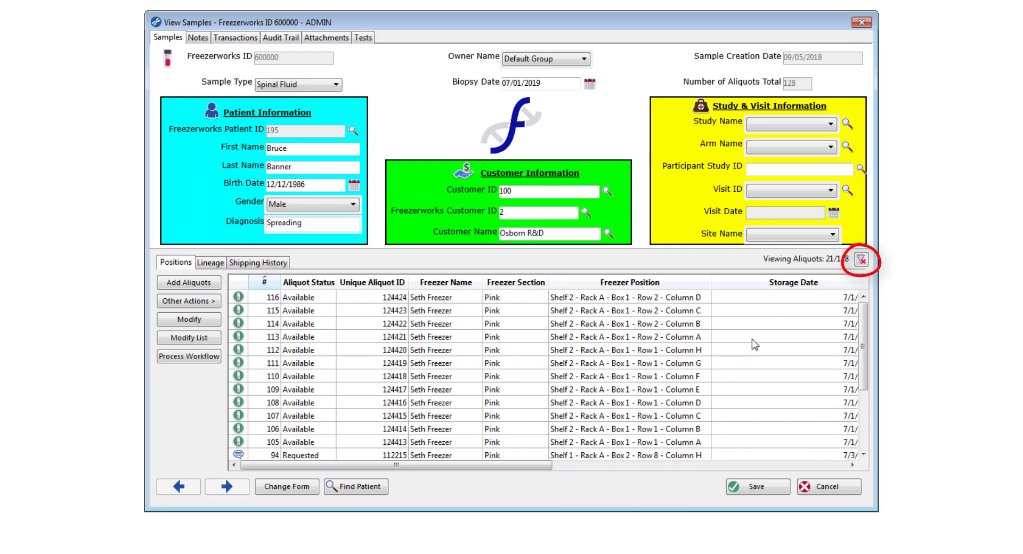